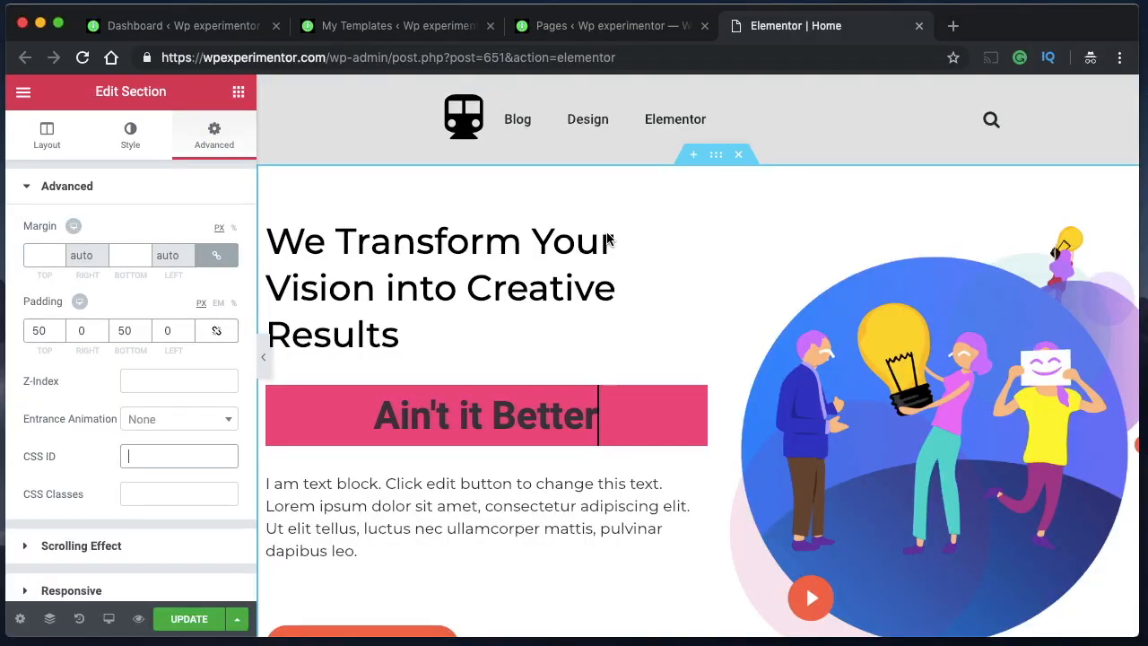
- Enter 'clickable' as the hero section's CSS ID and CSS class
{"action": "key", "text": "BackSpace"}
{"action": "key", "text": "BackSpace"}
{"action": "key", "text": "BackSpace"}
{"action": "type", "text": "Bigger"}
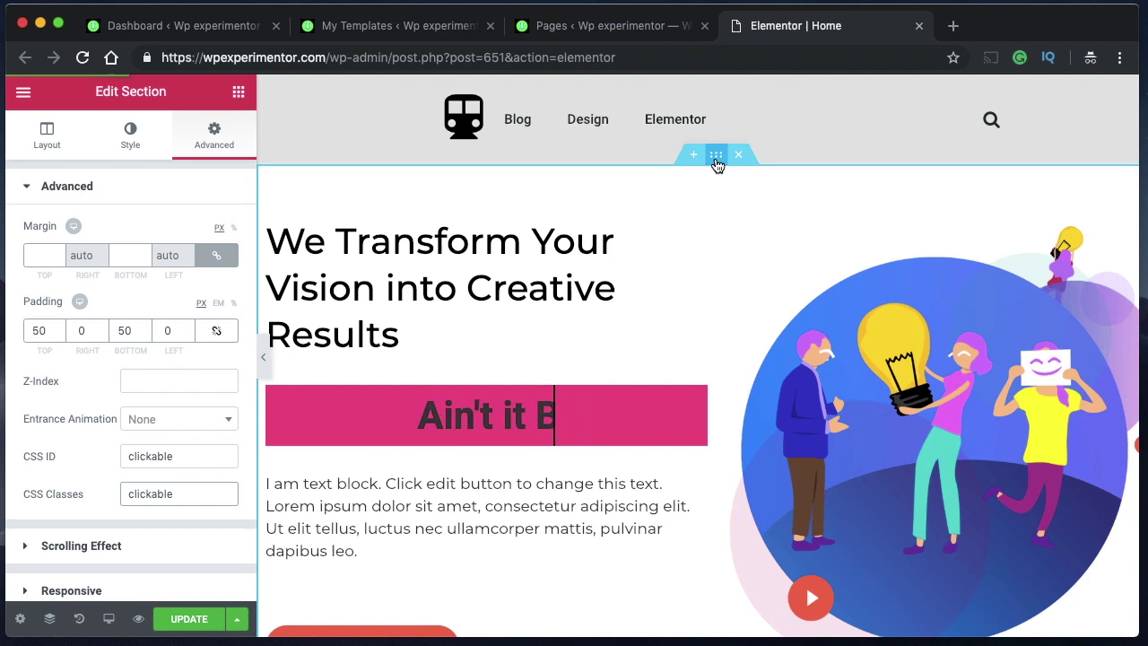
{"action": "left_click", "coordinate": [214, 146]}
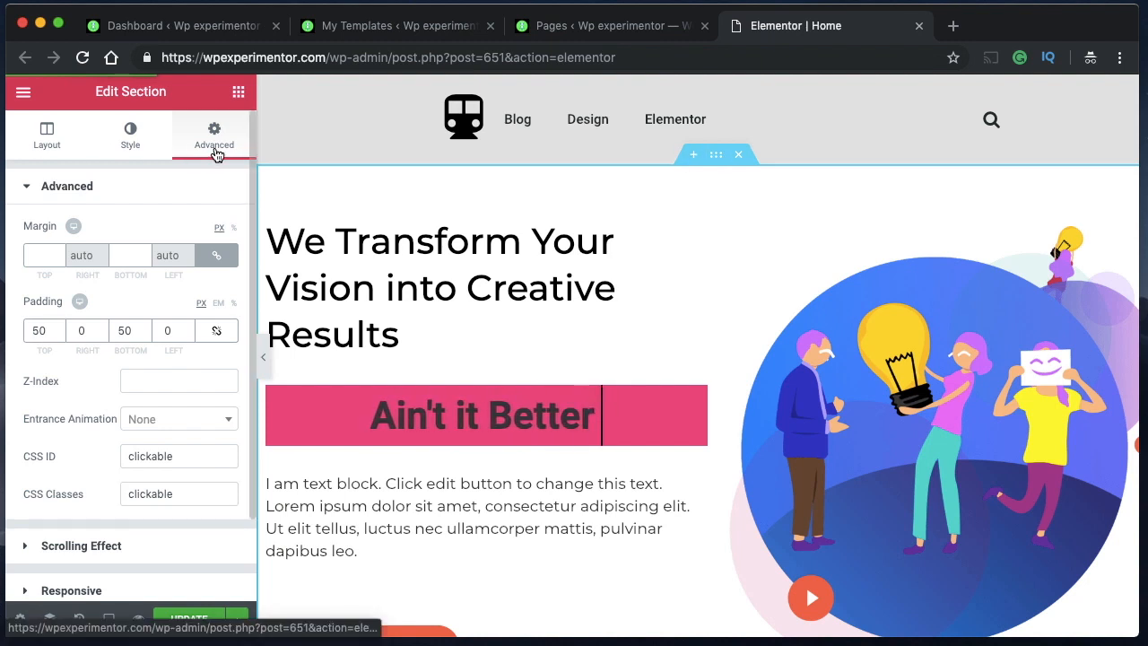
{"action": "scroll", "coordinate": [135, 314], "scroll_direction": "down", "scroll_amount": 3}
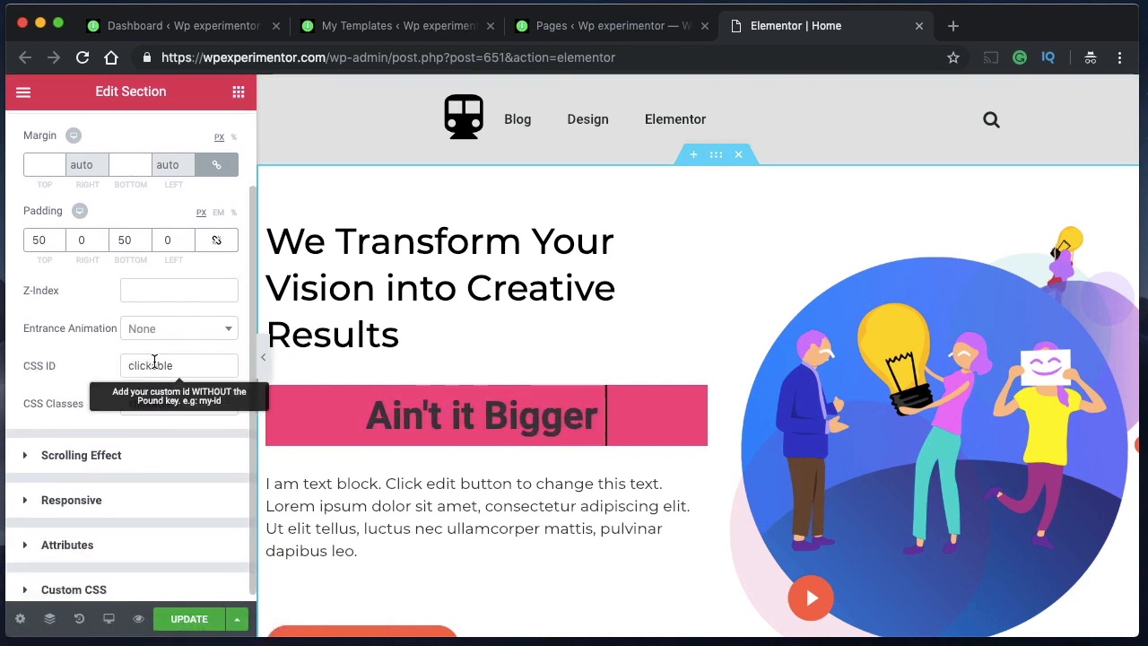
{"action": "key", "text": "BackSpace"}
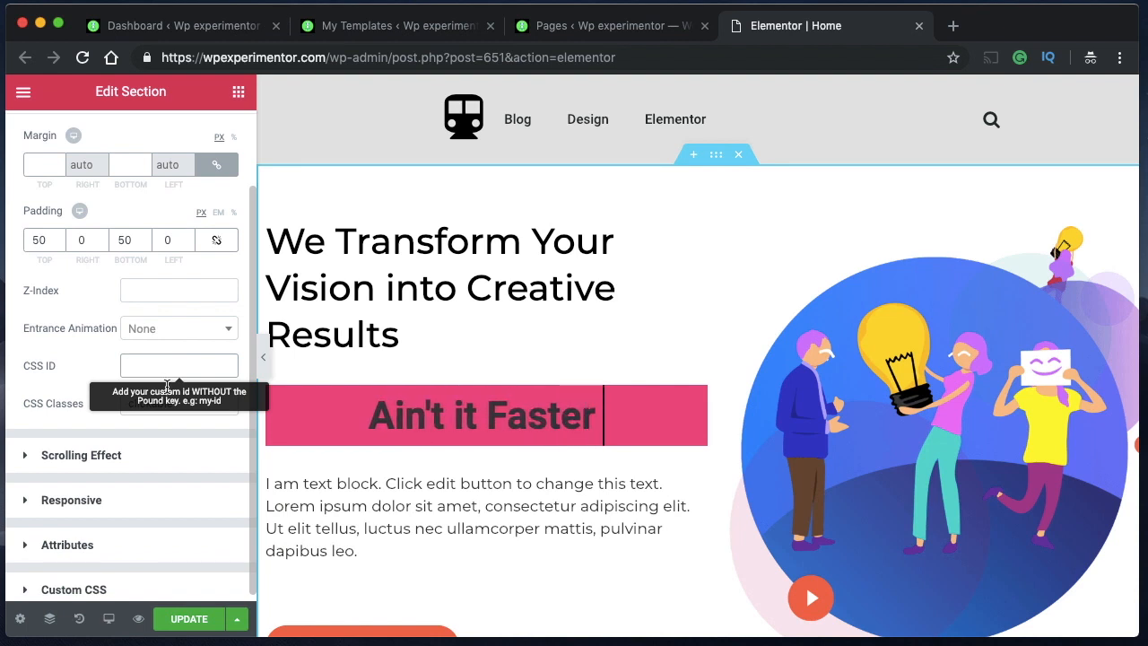
{"action": "double_click", "coordinate": [168, 400]}
{"action": "key", "text": "BackSpace"}
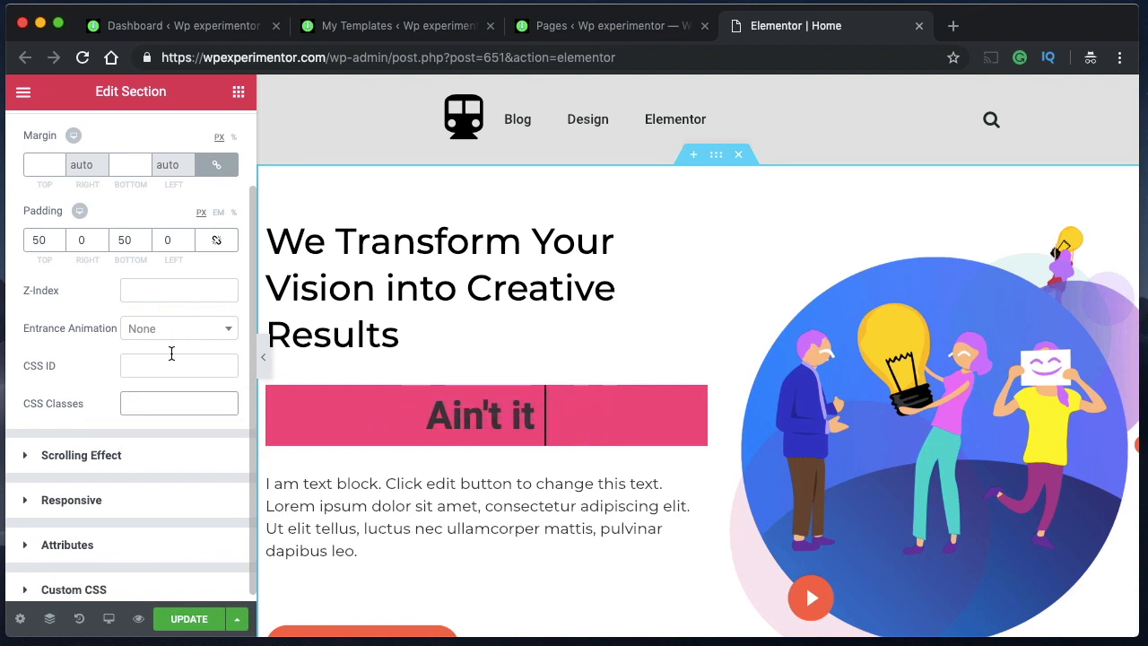
{"action": "left_click", "coordinate": [171, 361]}
{"action": "type", "text": "cl"}
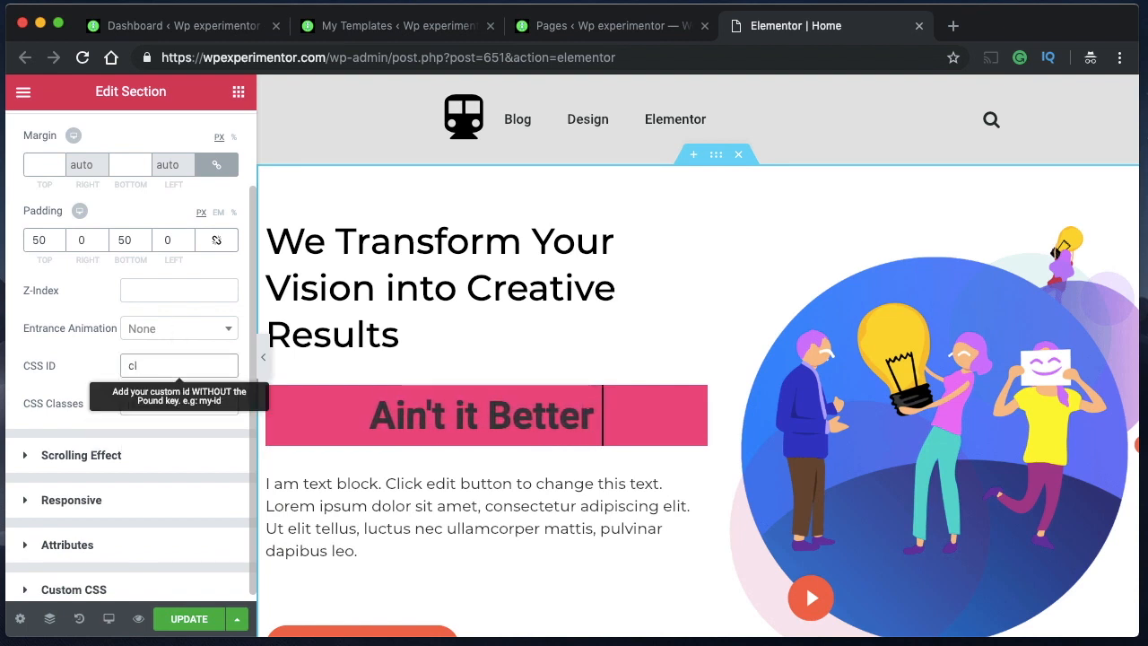
{"action": "type", "text": "ickable"}
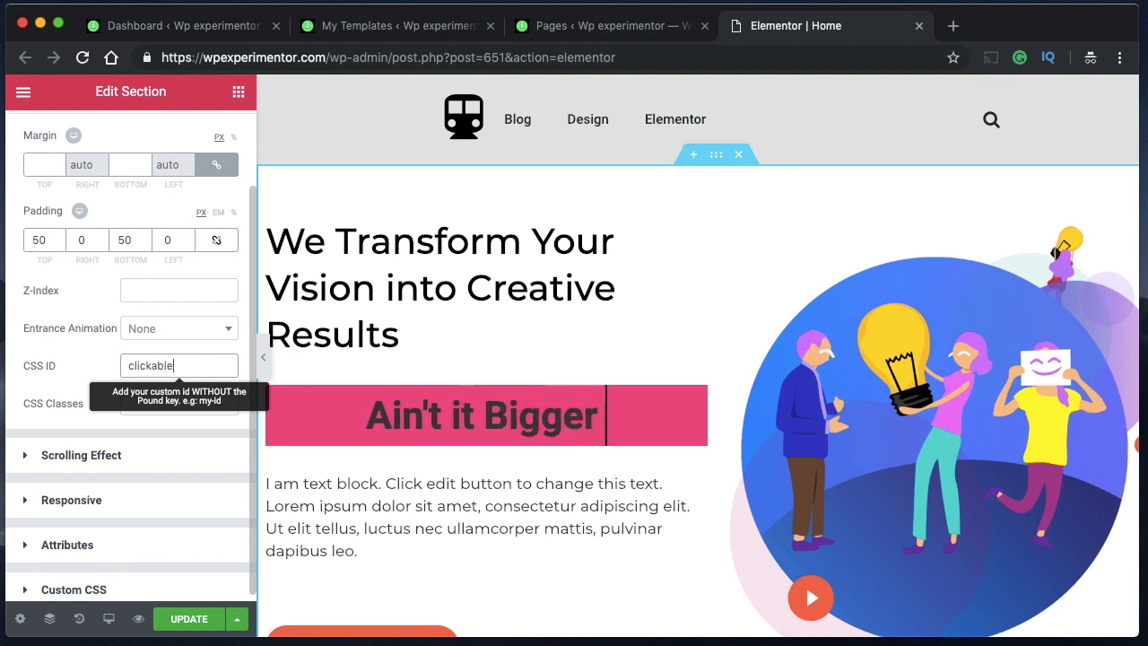
{"action": "type", "text": "123"}
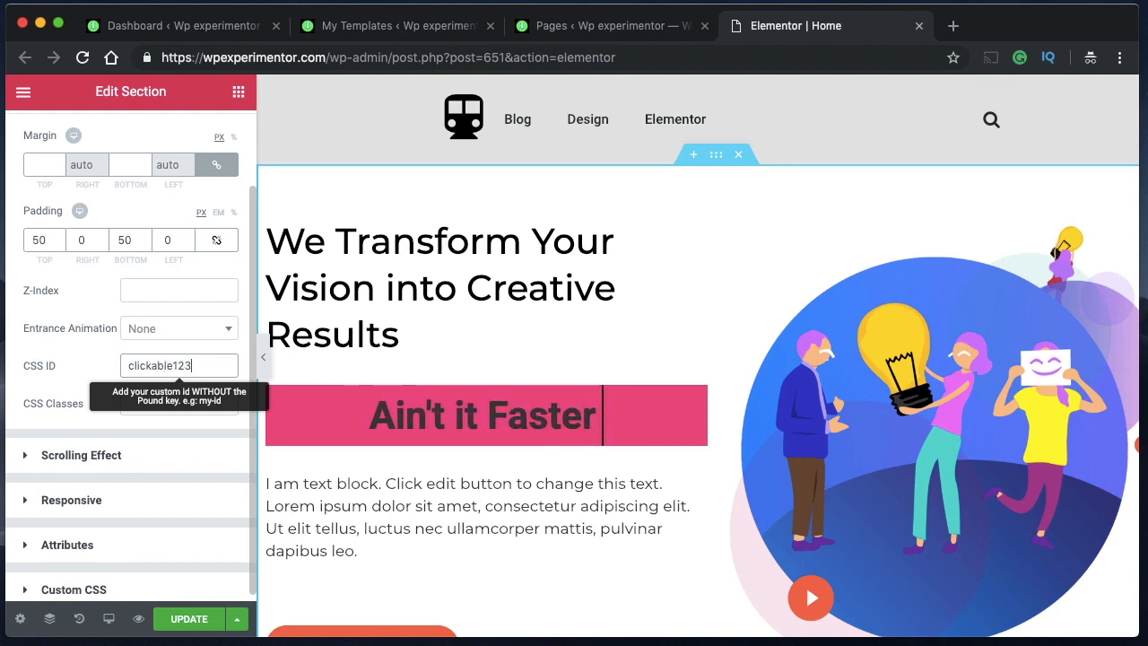
{"action": "key", "text": "Tab"}
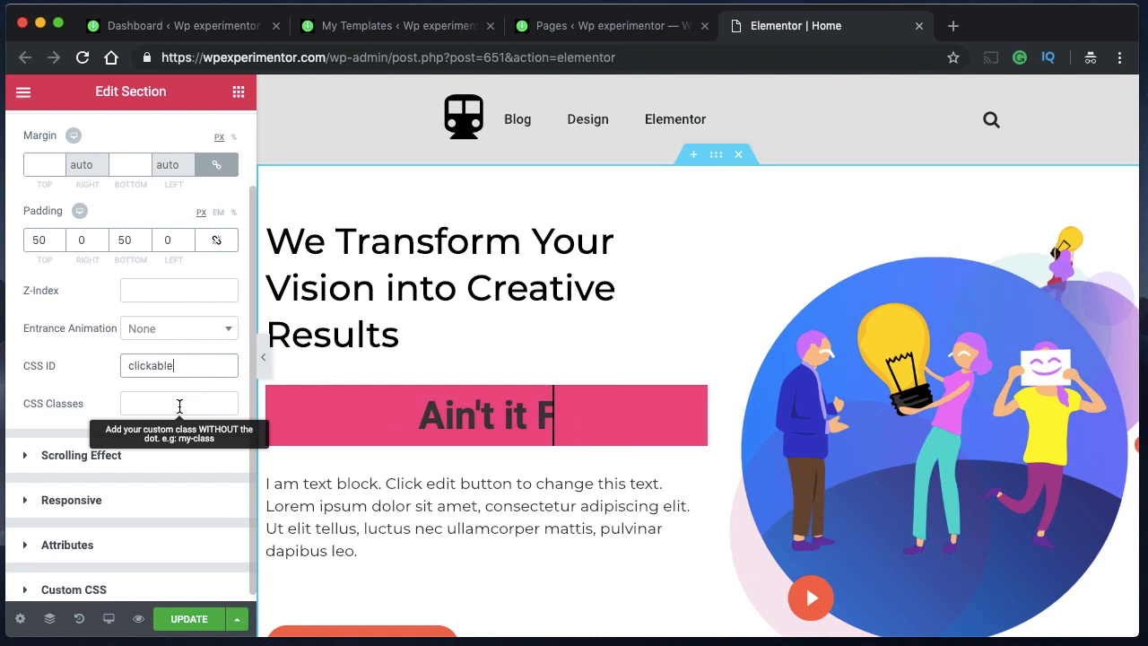
{"action": "type", "text": "clickab"}
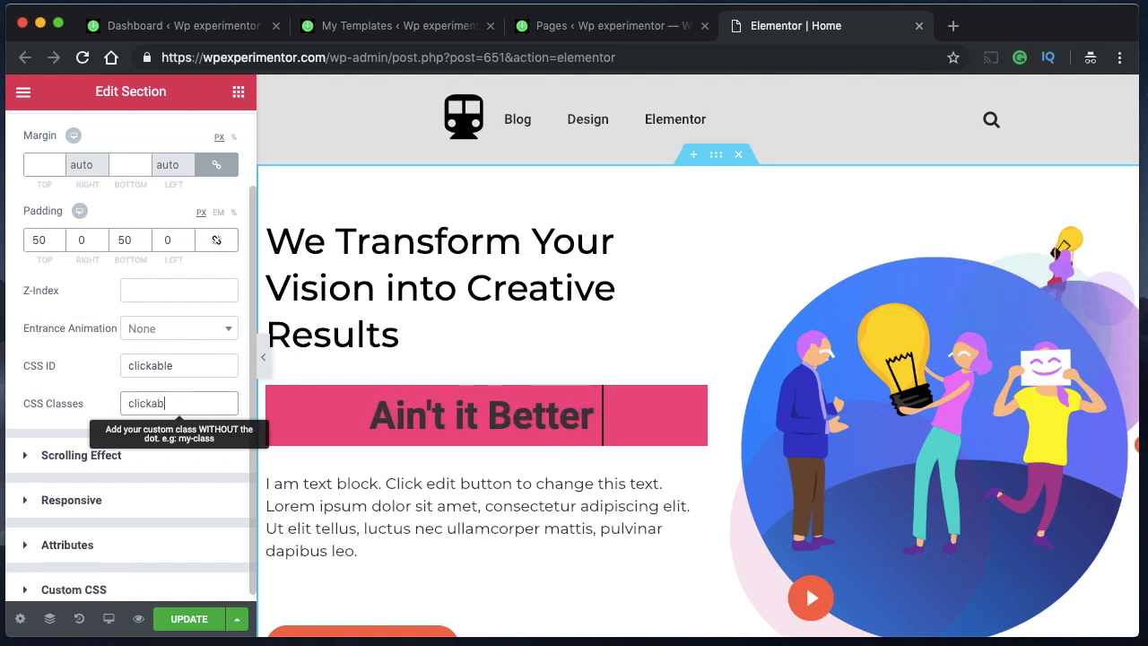
{"action": "type", "text": "le"}
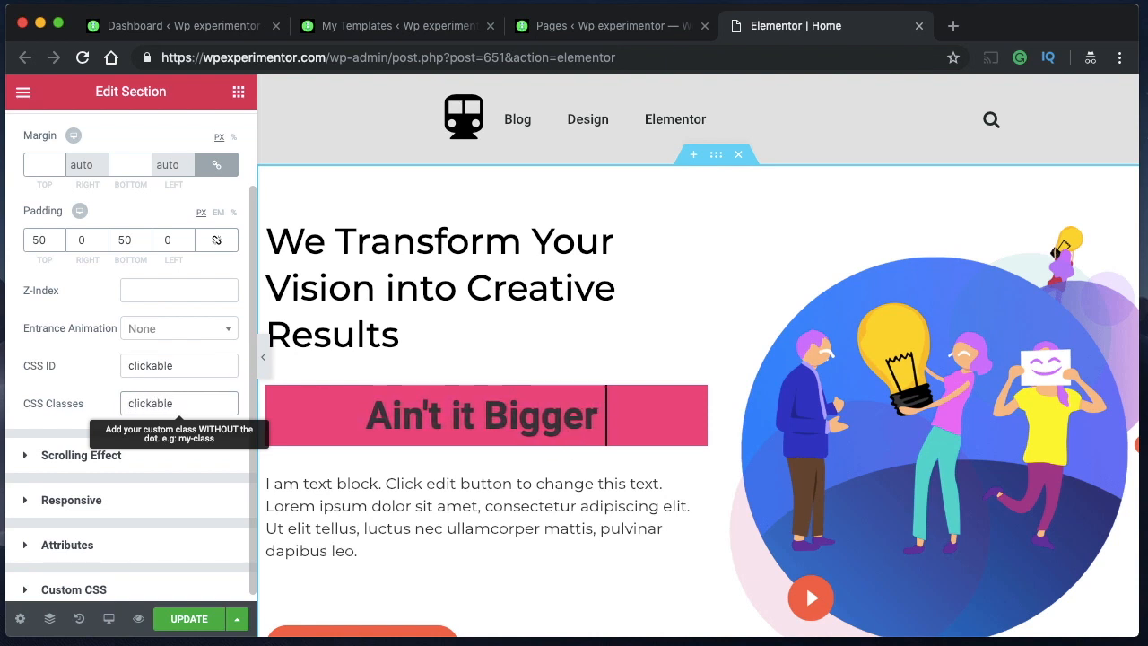
{"action": "double_click", "coordinate": [150, 364]}
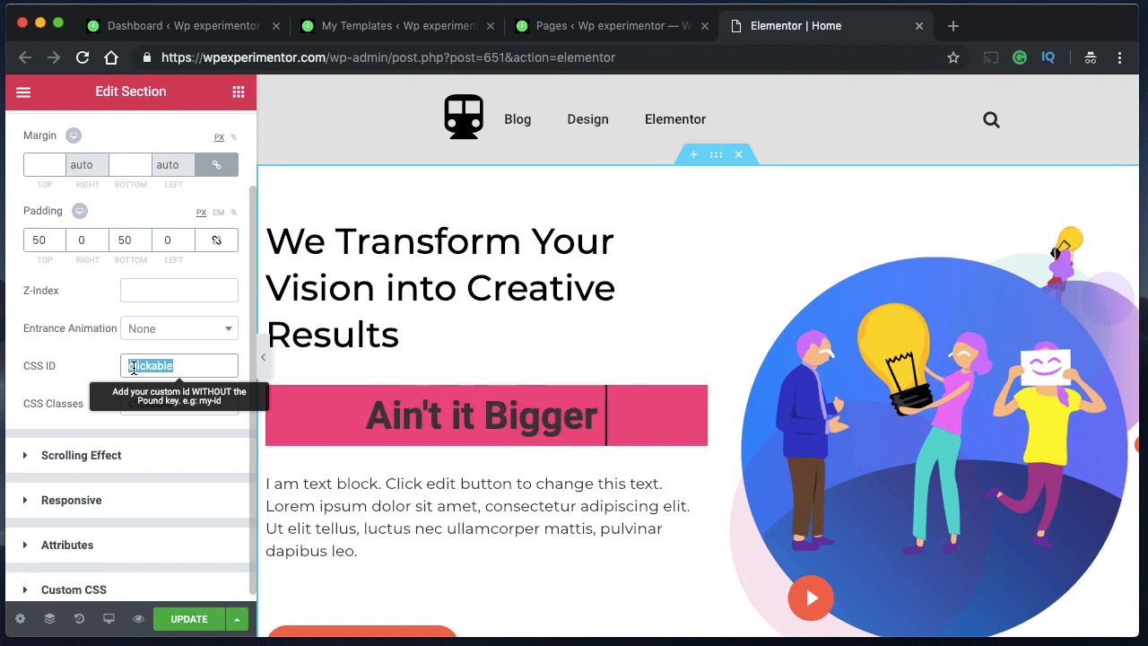
- Add an HTML widget below the pink headline for the window.open script
{"action": "left_click", "coordinate": [639, 300]}
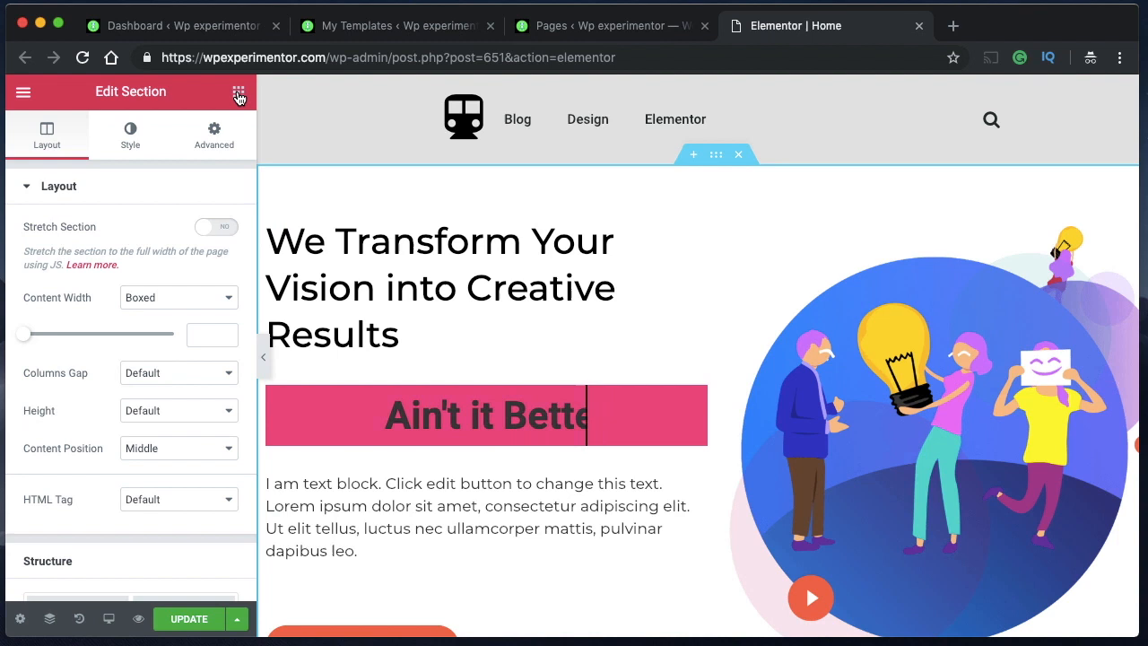
{"action": "left_click", "coordinate": [238, 92]}
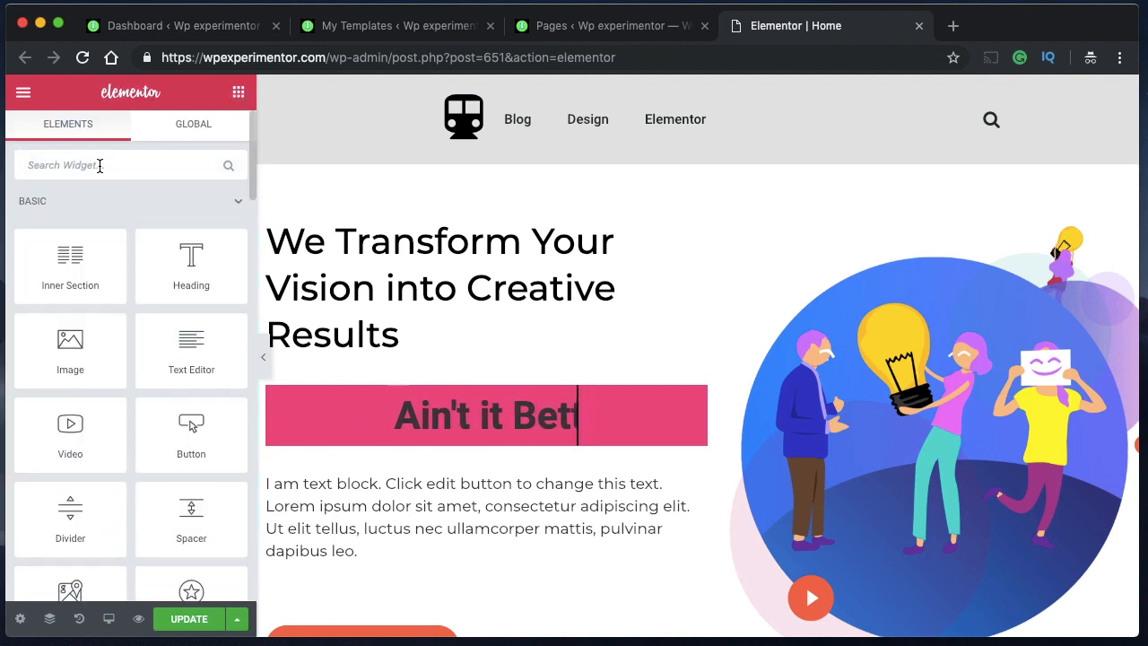
{"action": "type", "text": "html"}
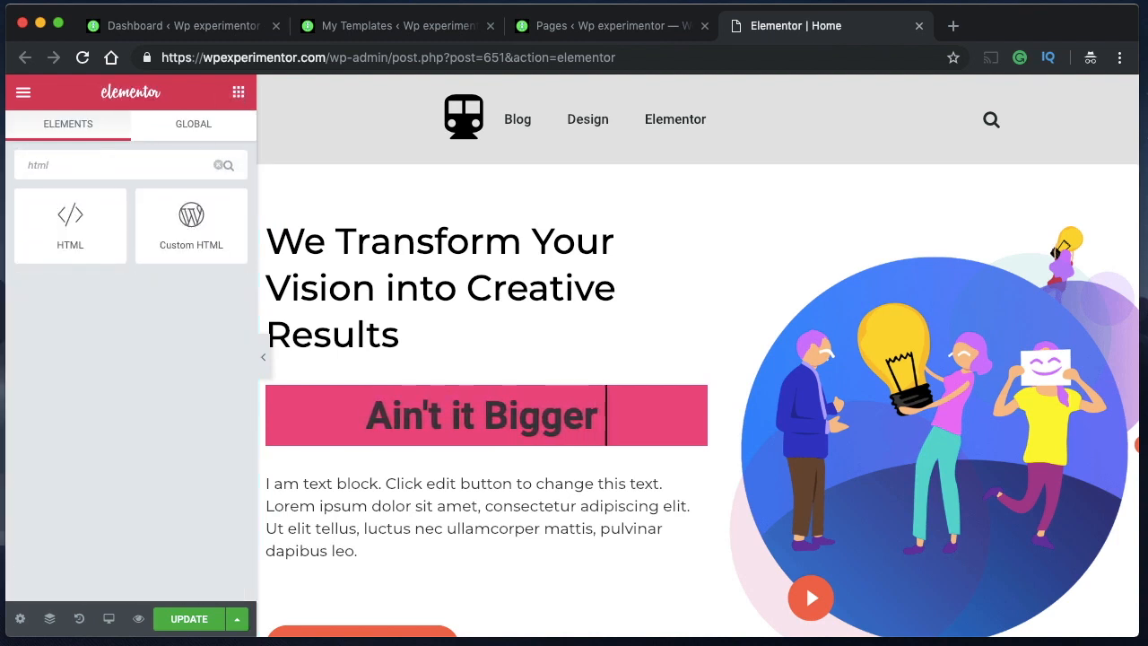
{"action": "left_click_drag", "start_coordinate": [70, 222], "coordinate": [465, 507]}
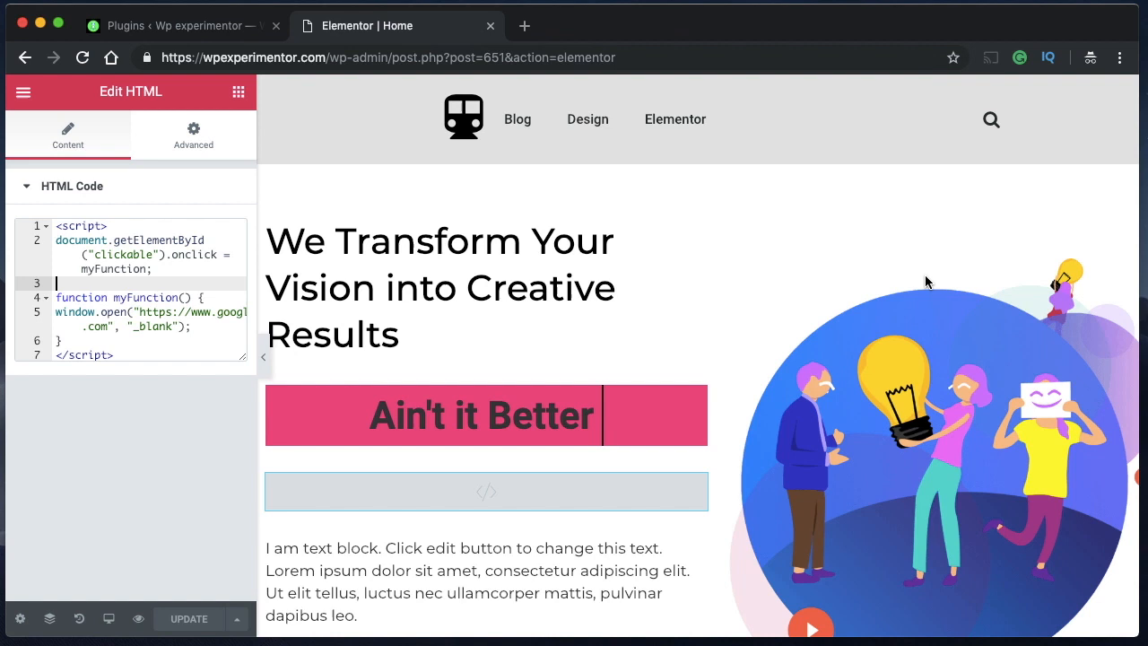
{"action": "double_click", "coordinate": [81, 225]}
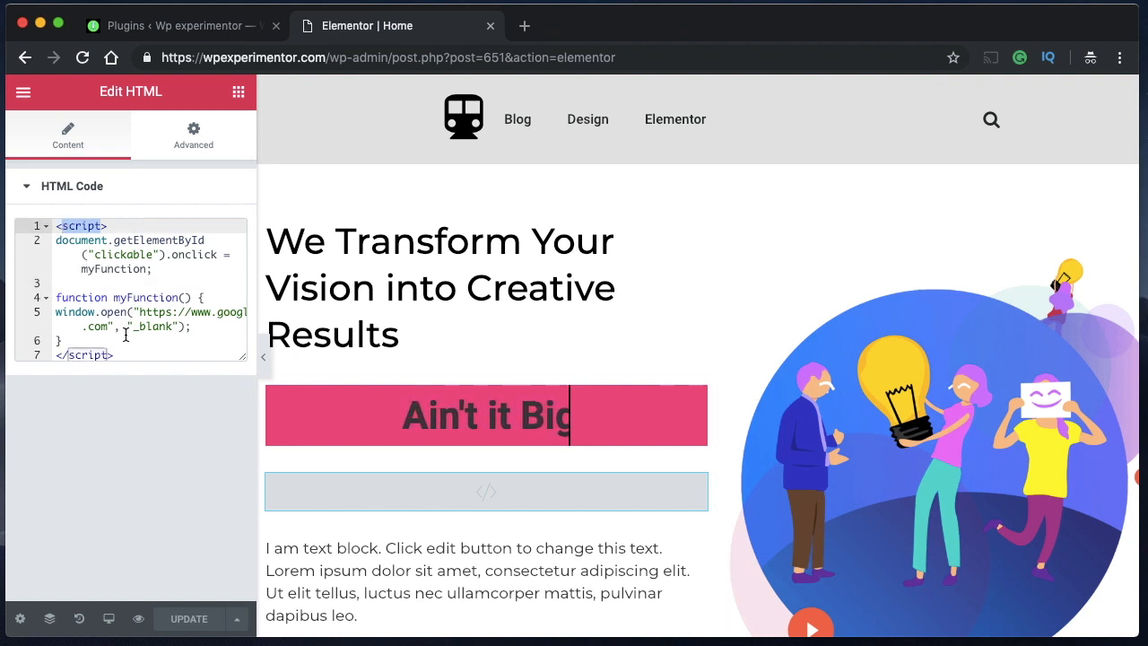
{"action": "double_click", "coordinate": [89, 355]}
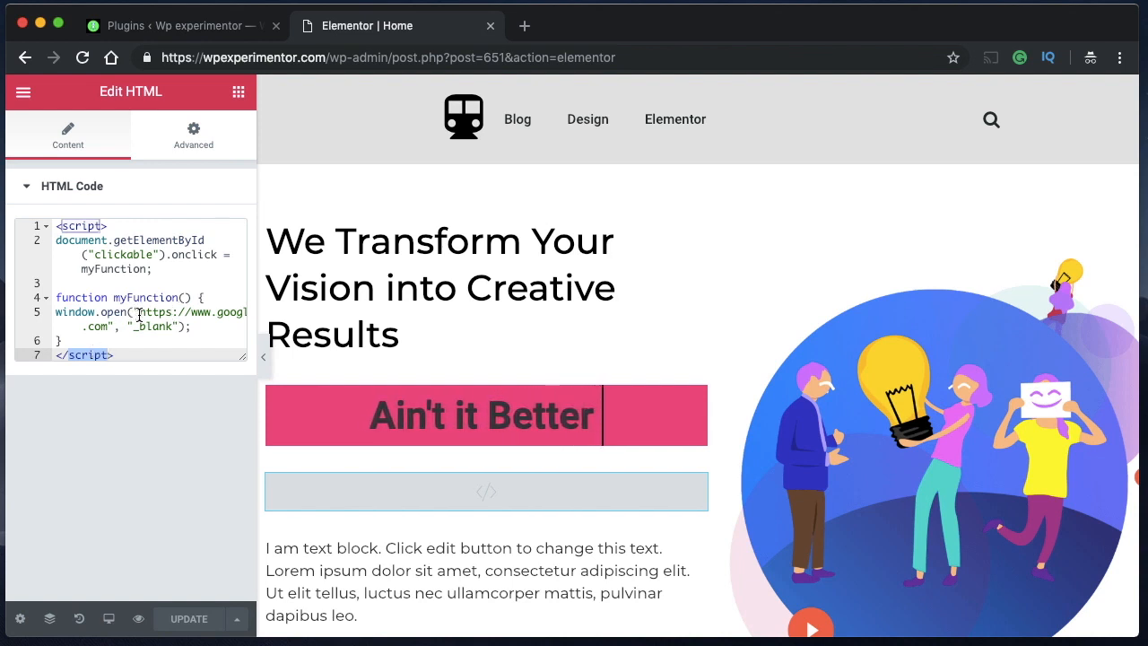
{"action": "left_click", "coordinate": [138, 312]}
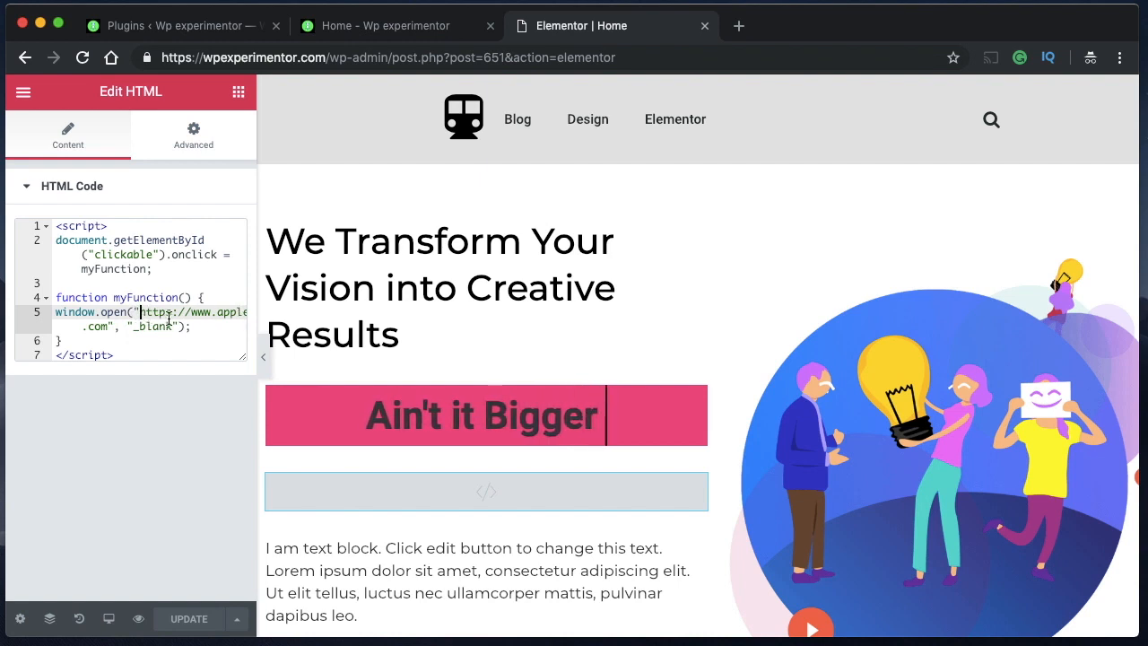
{"action": "left_click", "coordinate": [110, 327]}
{"action": "left_click", "coordinate": [137, 312], "text": "shift"}
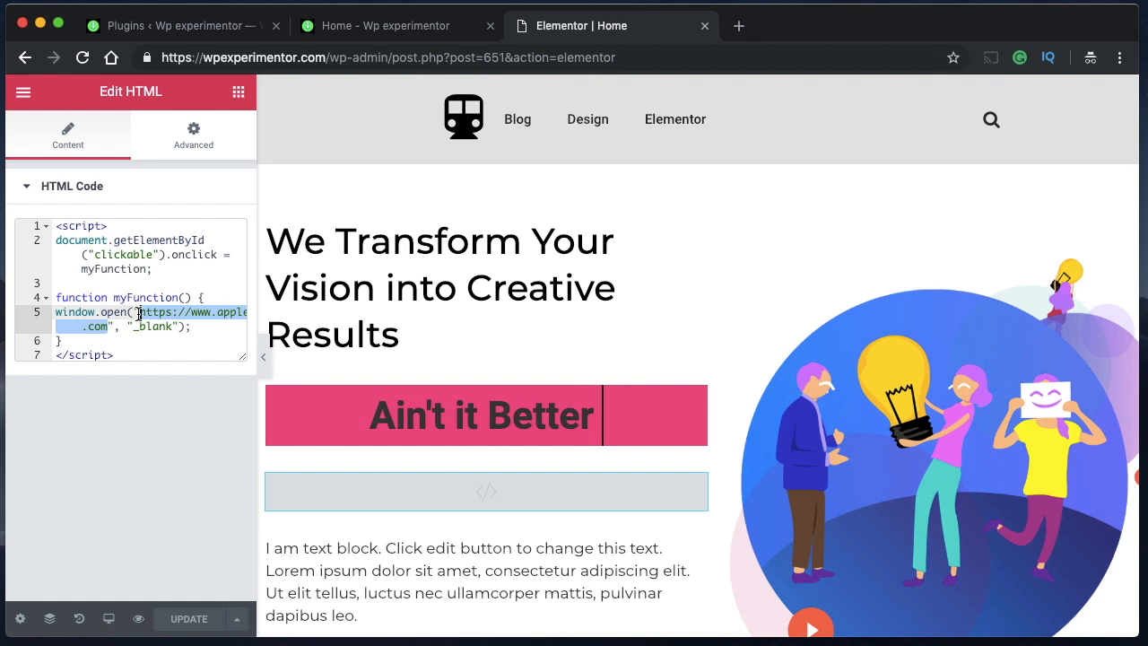
{"action": "left_click", "coordinate": [108, 326]}
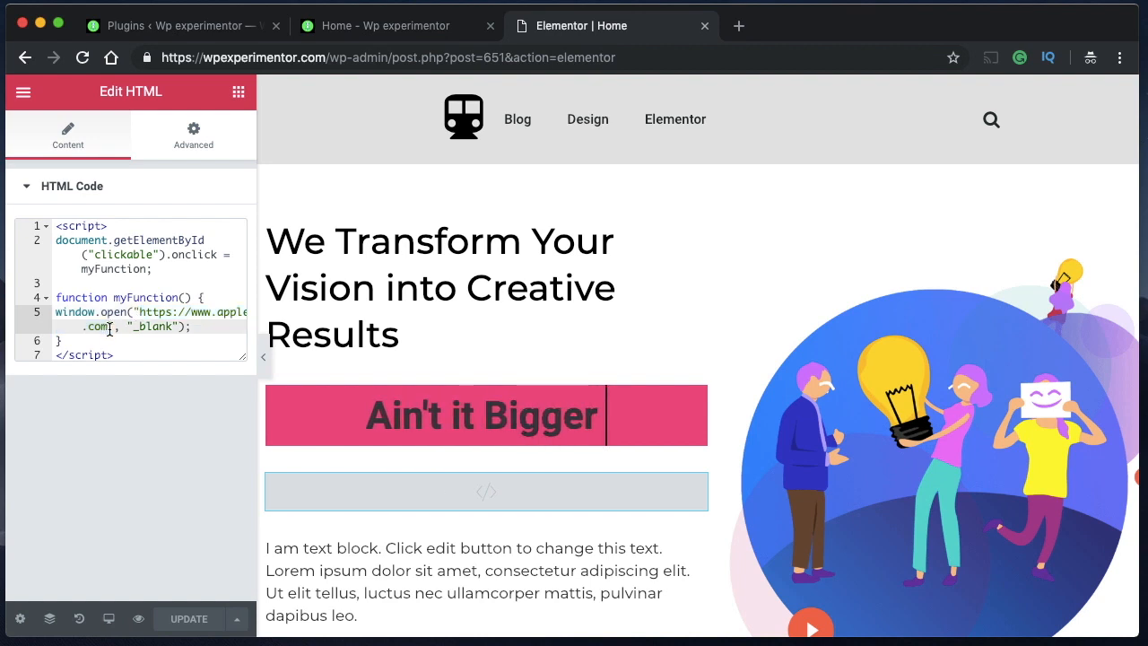
- Save the page and test that clicking the section opens Apple in a new tab
{"action": "left_click", "coordinate": [189, 618]}
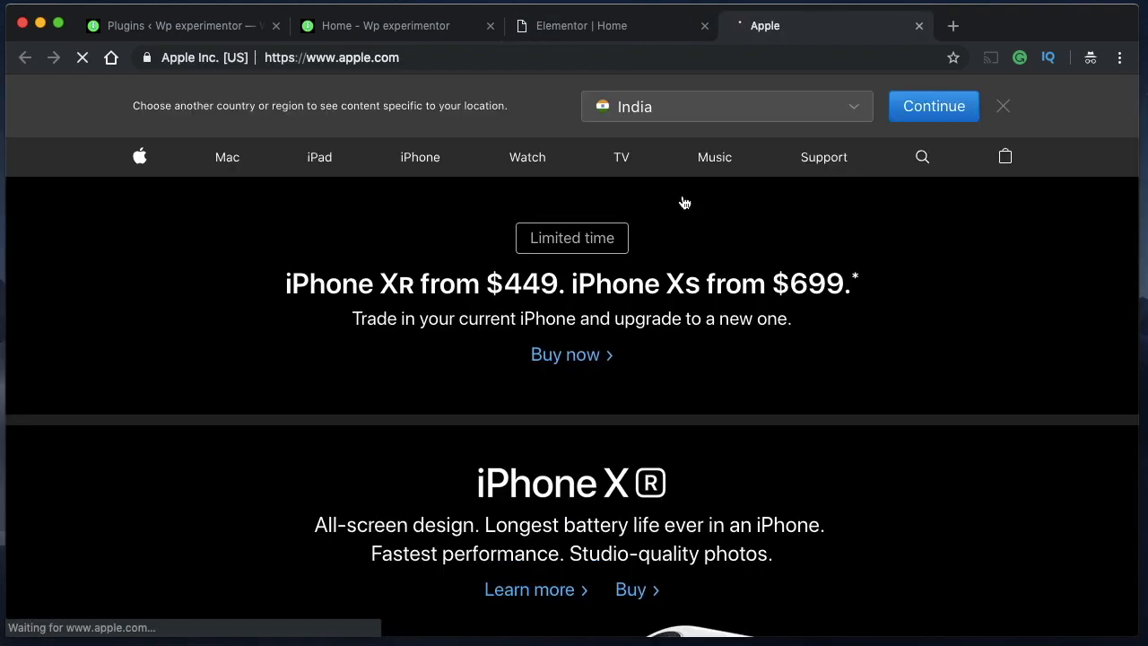
{"action": "left_click", "coordinate": [919, 26]}
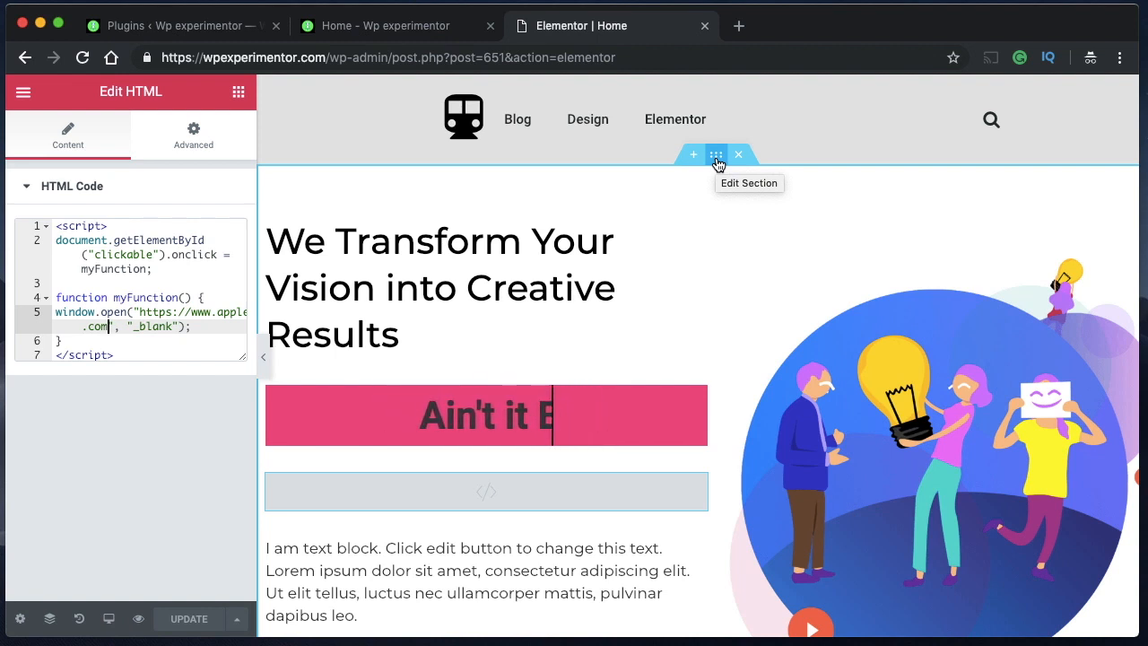
{"action": "left_click", "coordinate": [717, 161]}
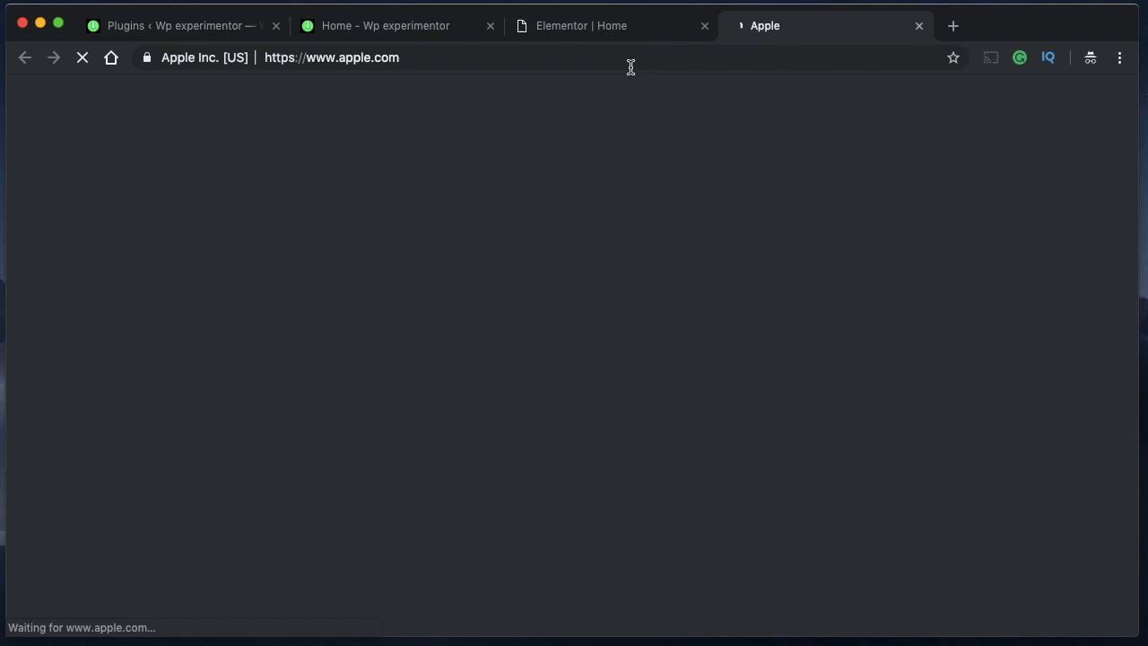
{"action": "left_click", "coordinate": [592, 25]}
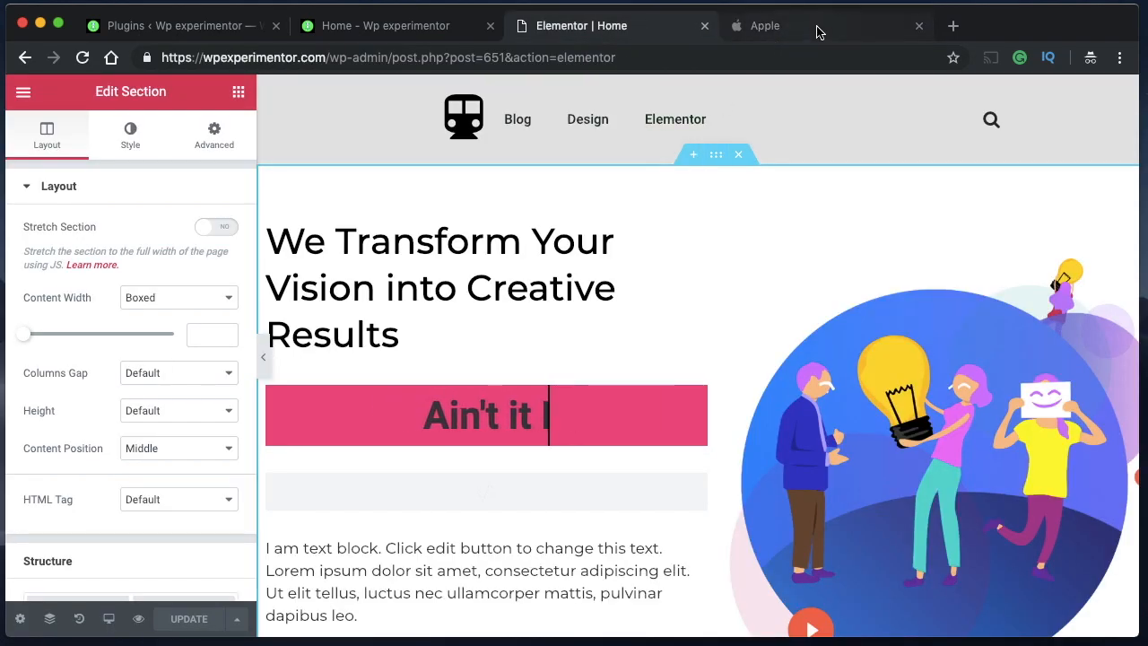
- Close the Apple test tabs and return to the section's Advanced settings
{"action": "left_click", "coordinate": [922, 32]}
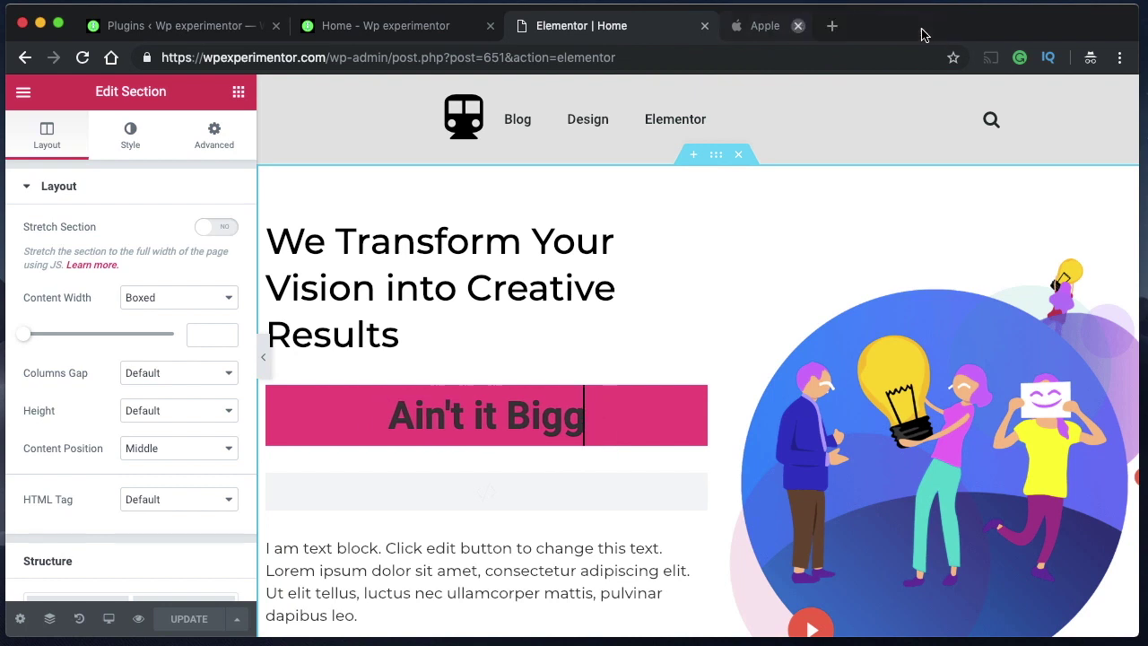
{"action": "left_click", "coordinate": [205, 144]}
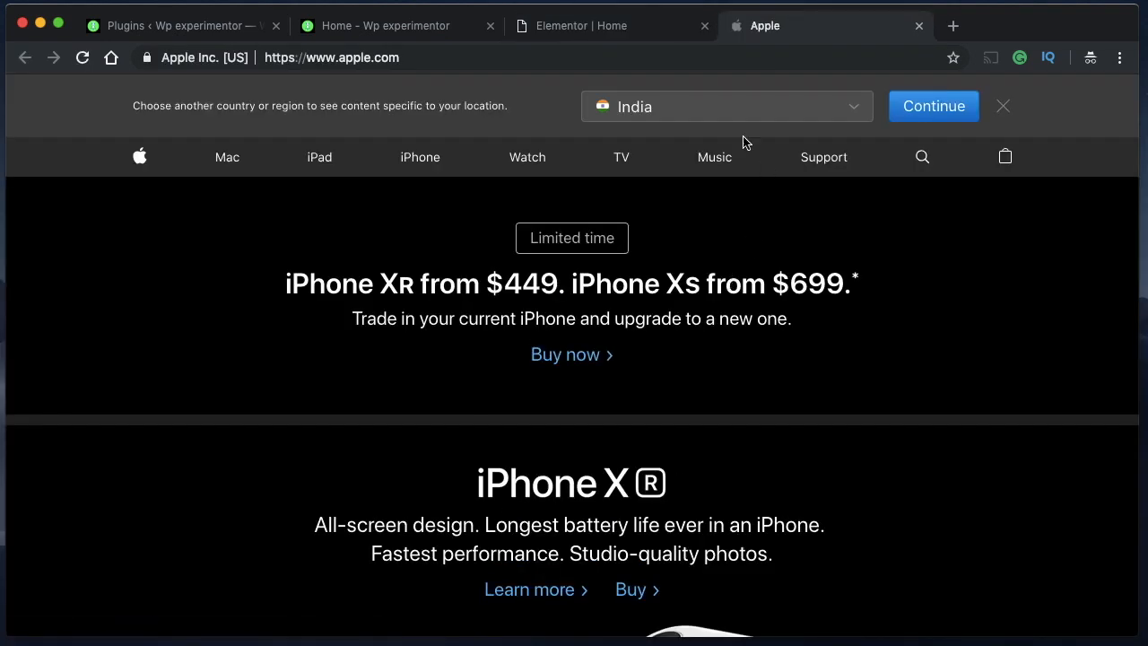
{"action": "left_click", "coordinate": [923, 28]}
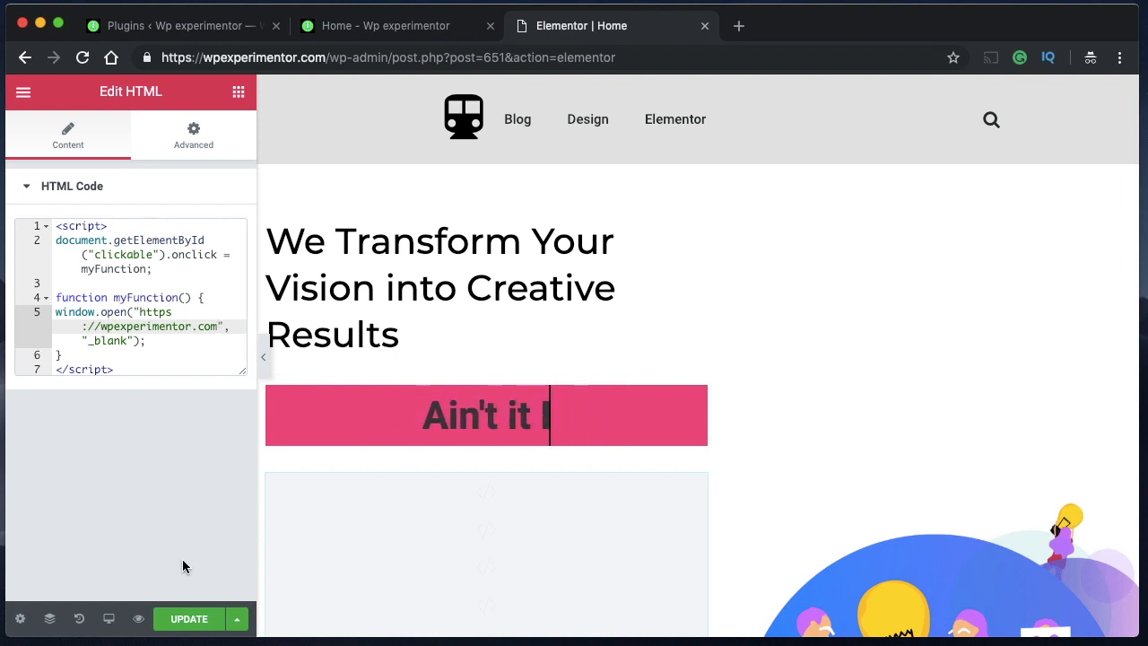
{"action": "left_click", "coordinate": [186, 618]}
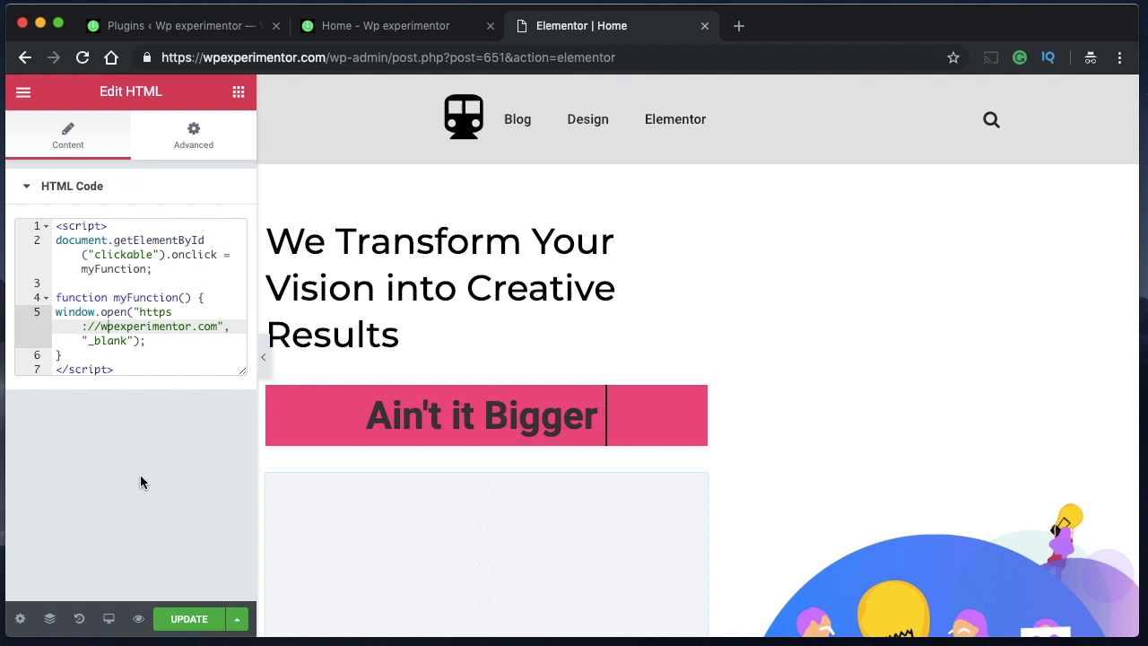
- Locate Wordfence Security in the WordPress plugins list
{"action": "left_click", "coordinate": [167, 26]}
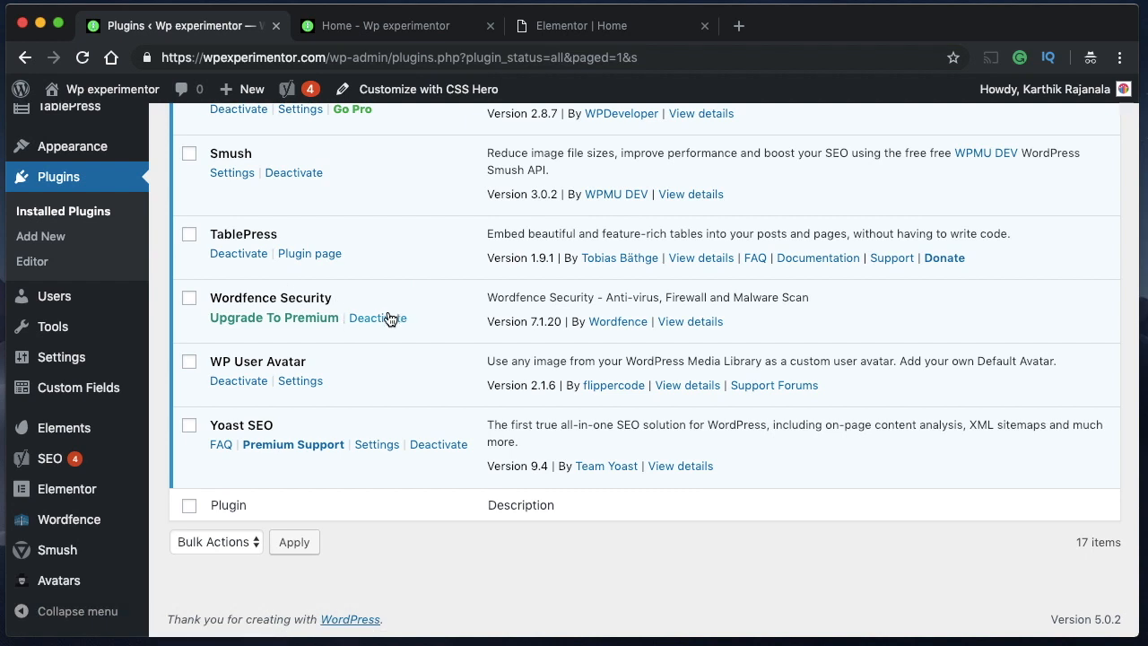
{"action": "triple_click", "coordinate": [296, 298]}
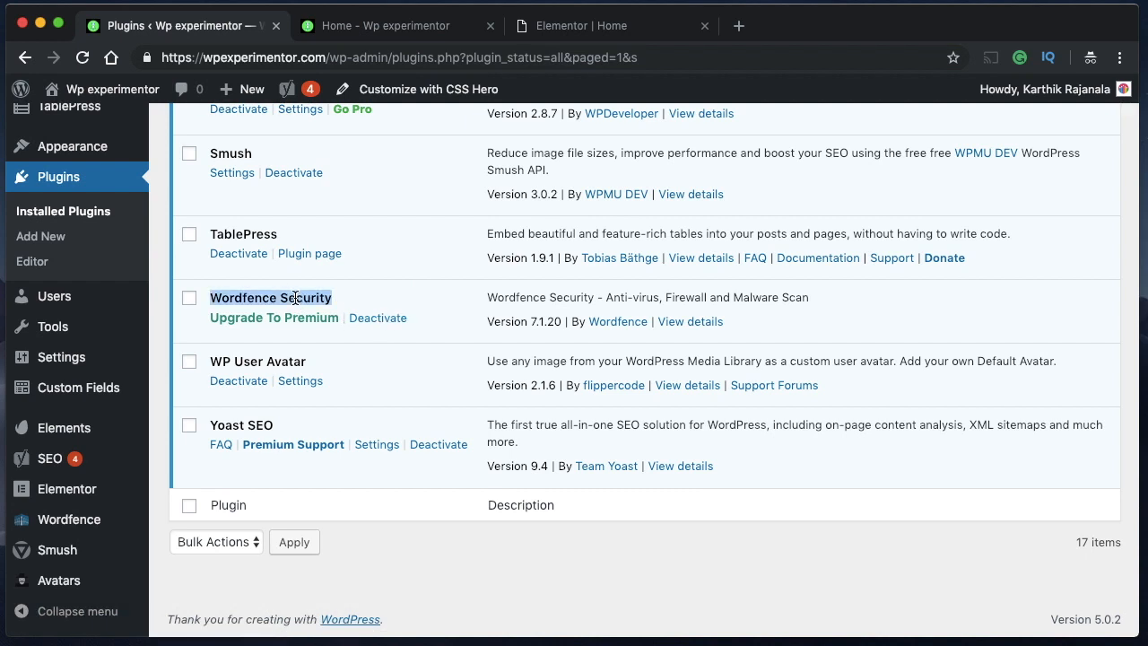
{"action": "double_click", "coordinate": [296, 299]}
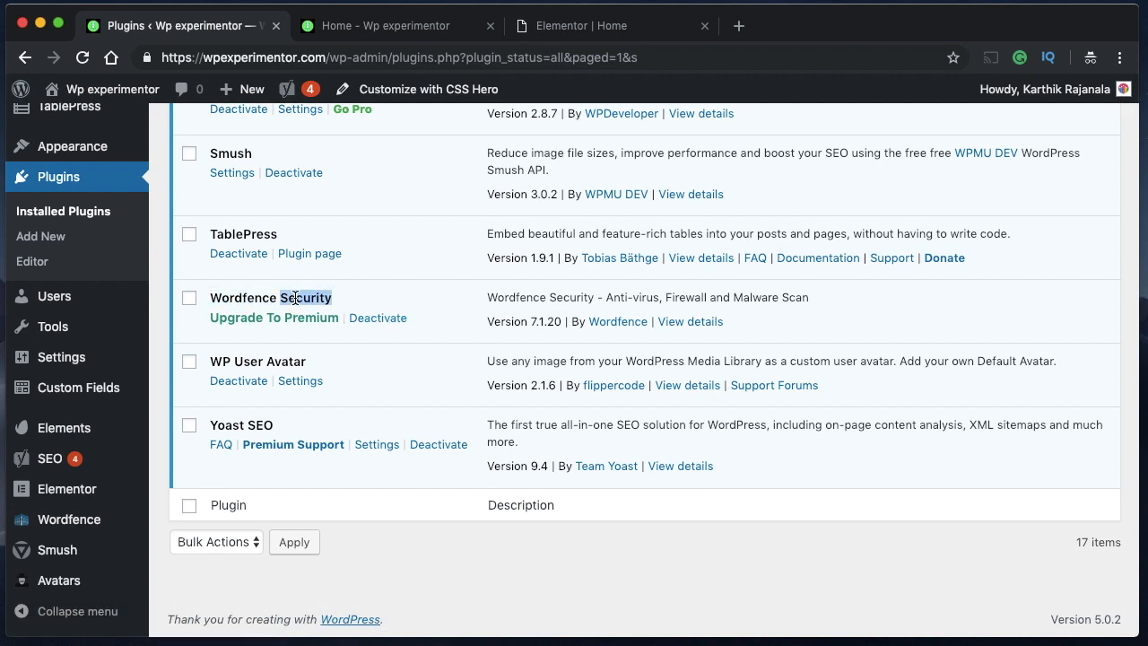
{"action": "triple_click", "coordinate": [296, 299]}
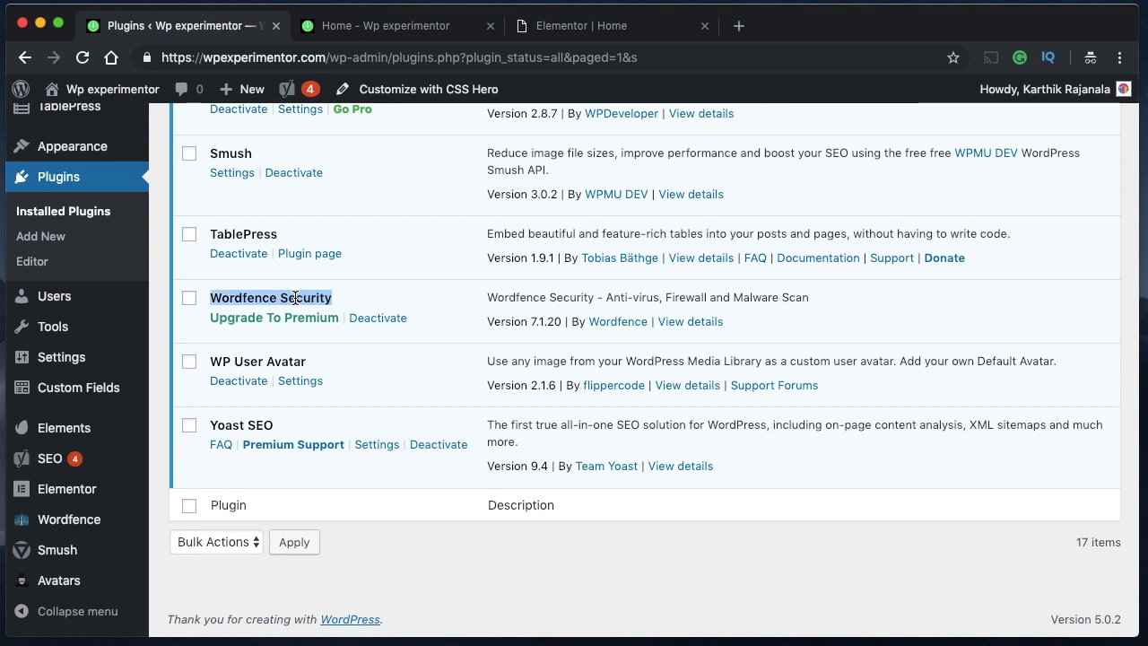
{"action": "triple_click", "coordinate": [296, 299]}
- After the 403 save error, deactivate Wordfence Security and return to the editor
{"action": "left_click", "coordinate": [578, 29]}
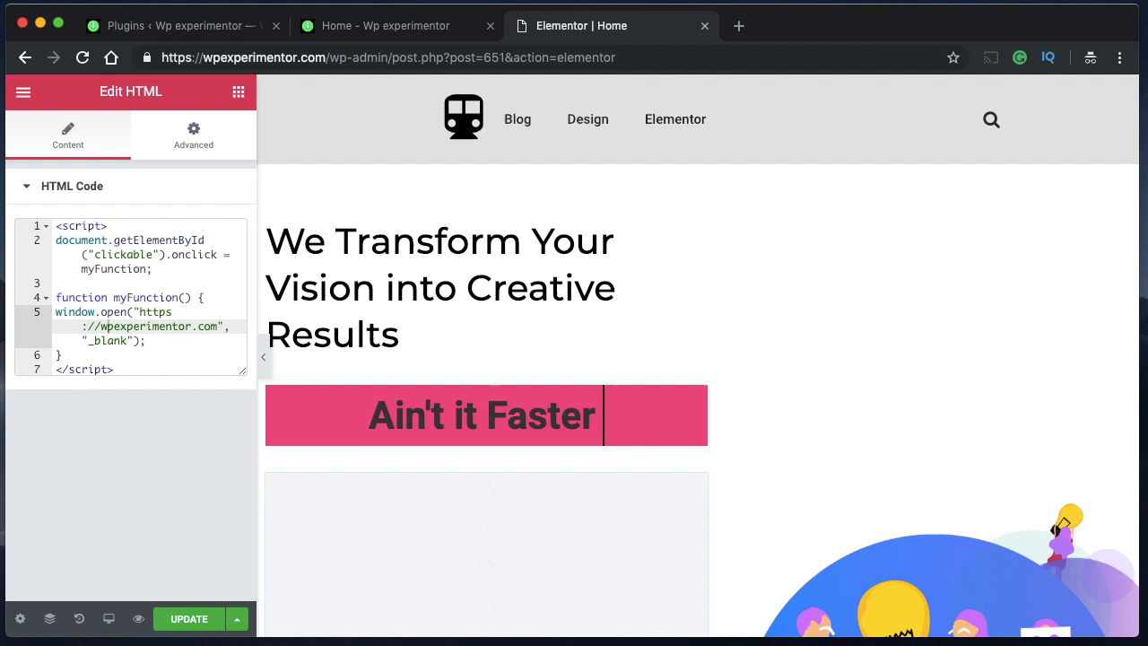
{"action": "left_click", "coordinate": [179, 25]}
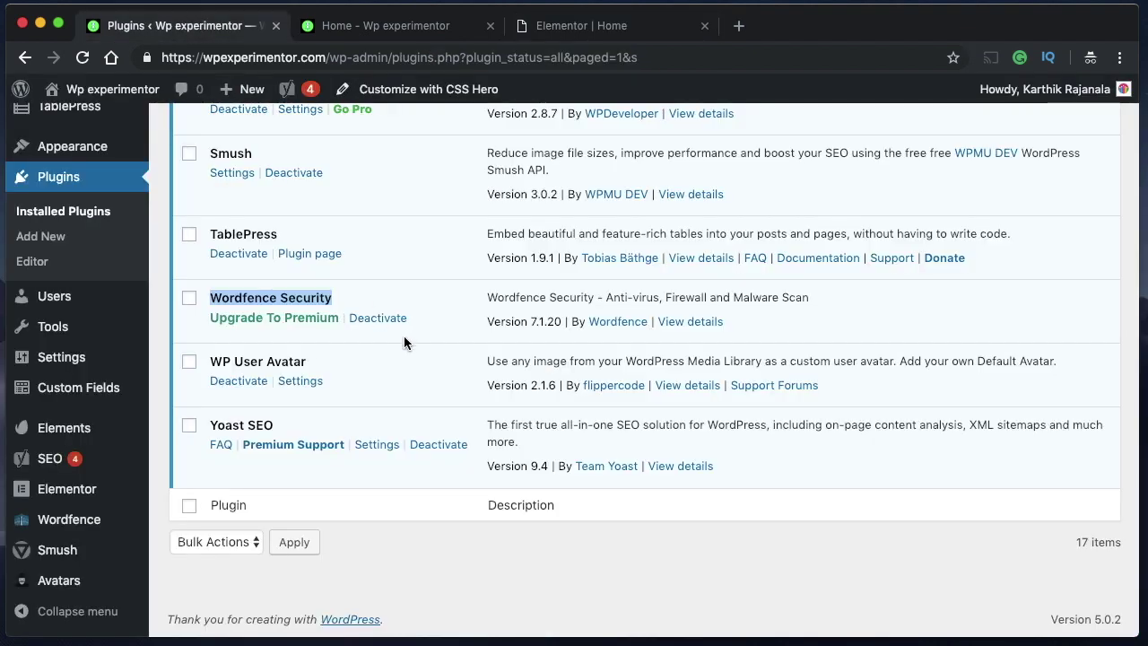
{"action": "left_click", "coordinate": [581, 25]}
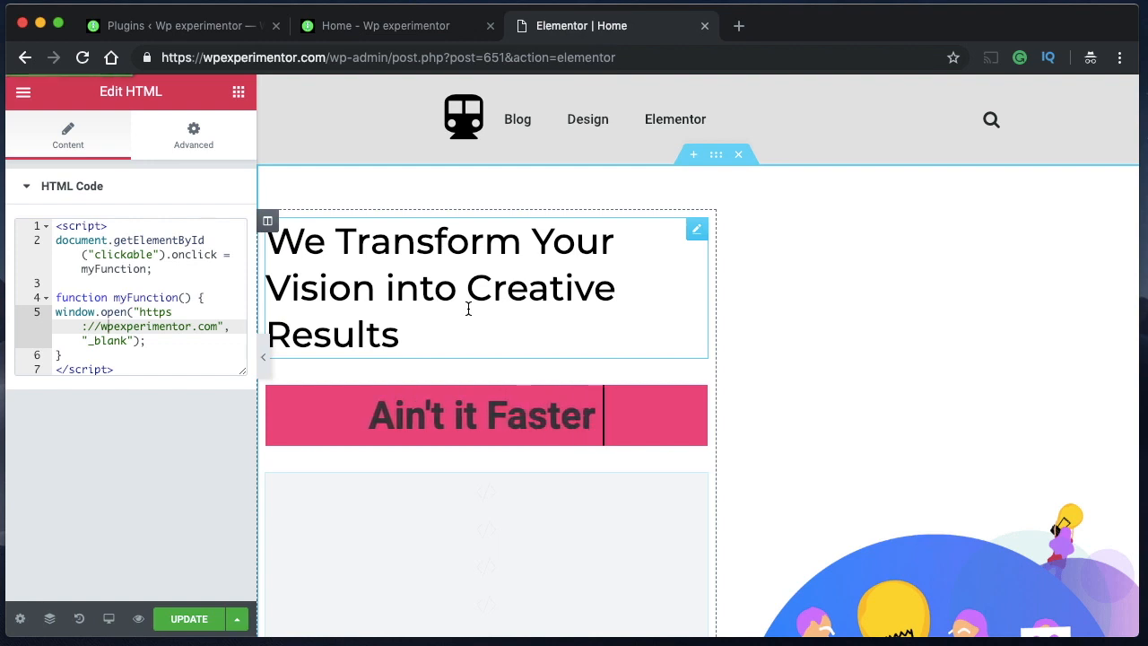
{"action": "left_click", "coordinate": [164, 25]}
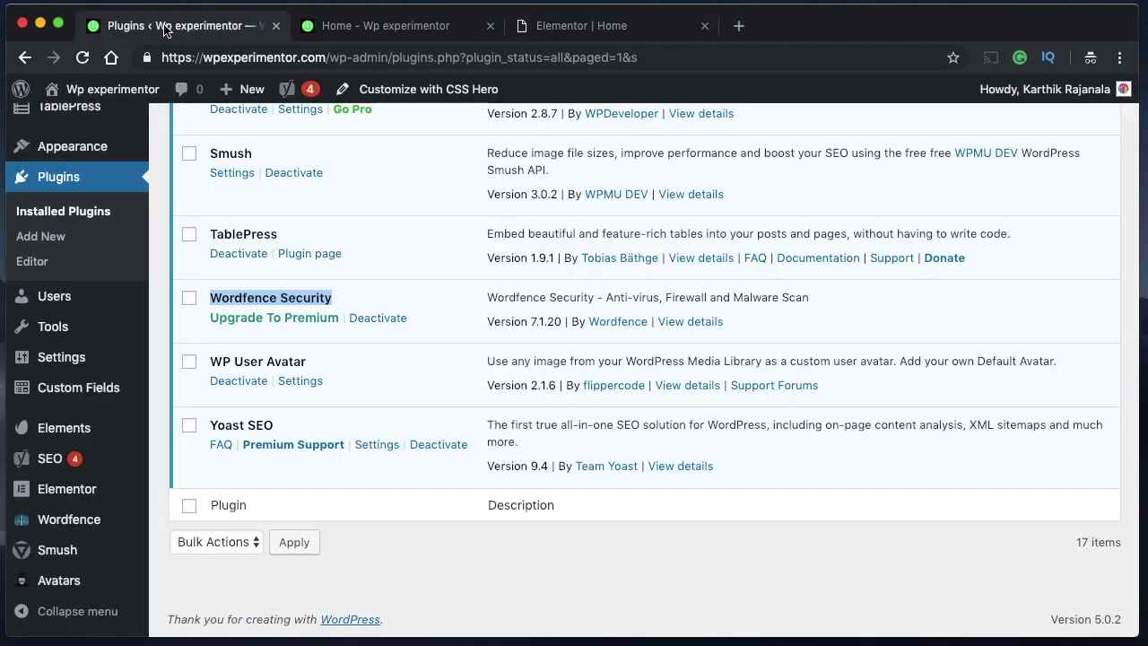
{"action": "left_click", "coordinate": [378, 317]}
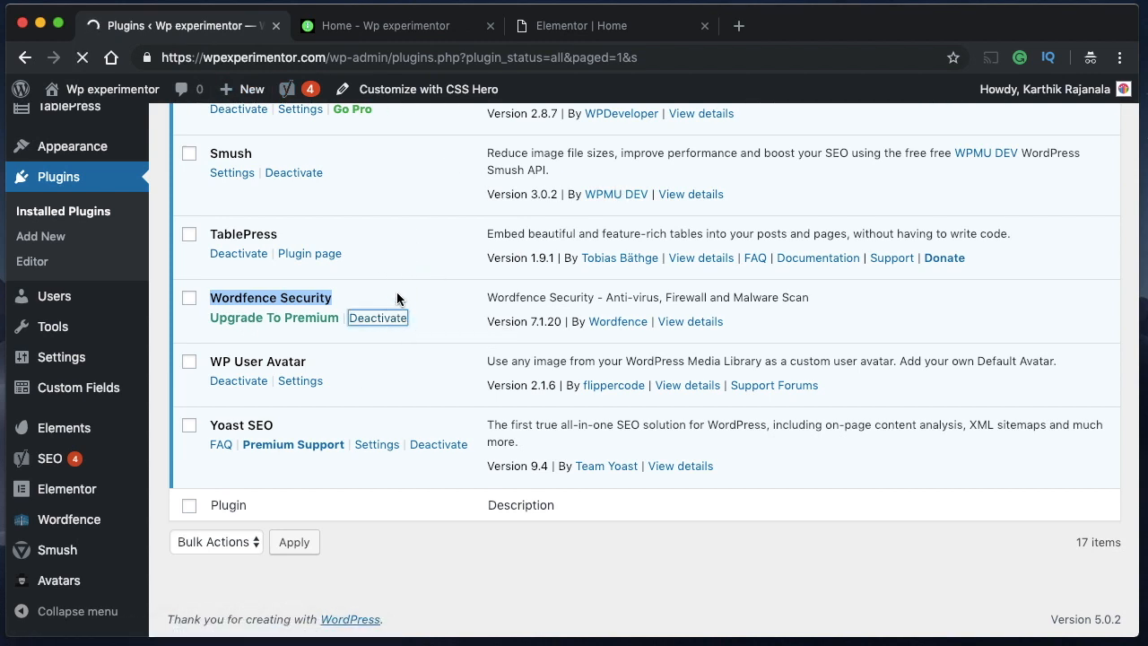
{"action": "left_click", "coordinate": [564, 27]}
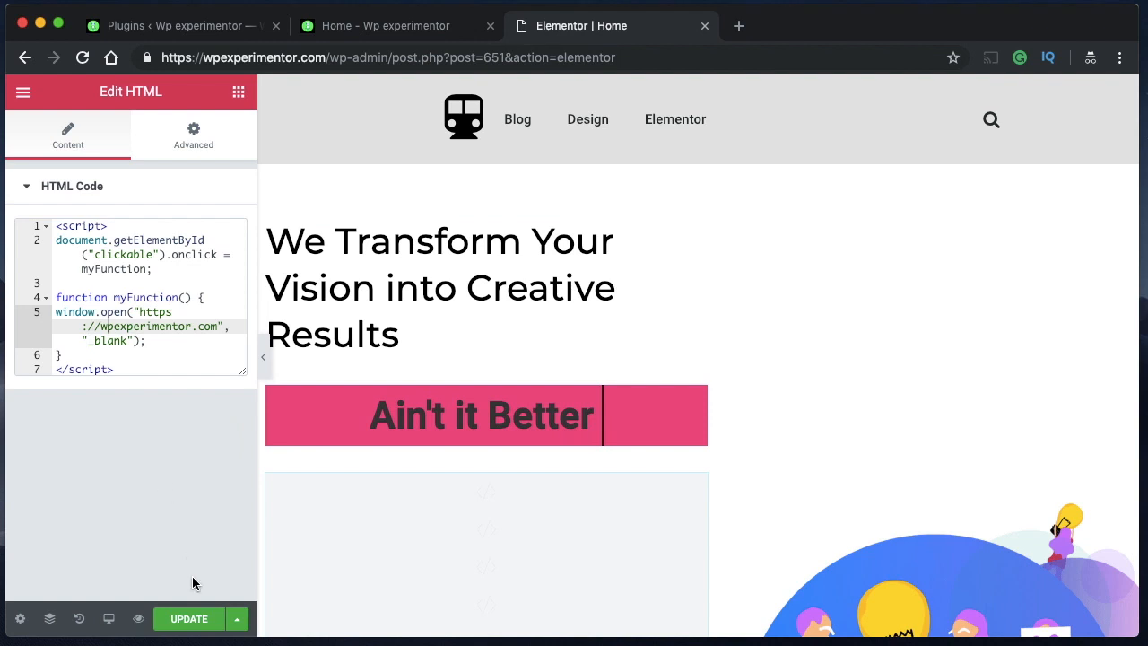
- Save the homepage with the wpexperimentor.com script successfully
{"action": "left_click", "coordinate": [189, 618]}
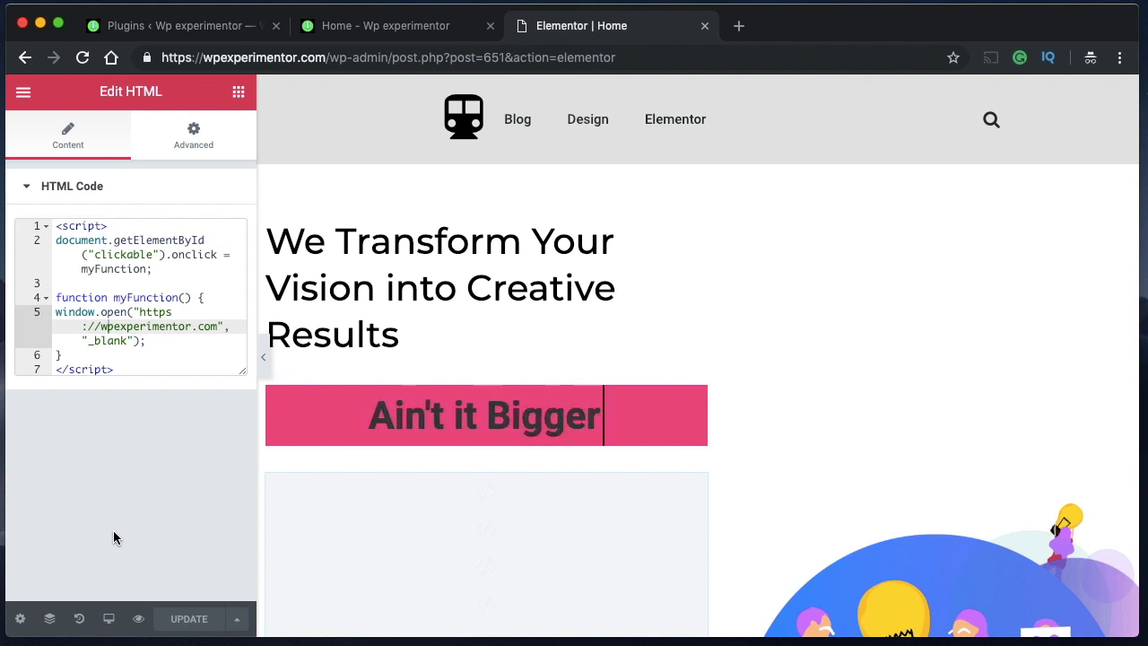
{"action": "triple_click", "coordinate": [59, 227]}
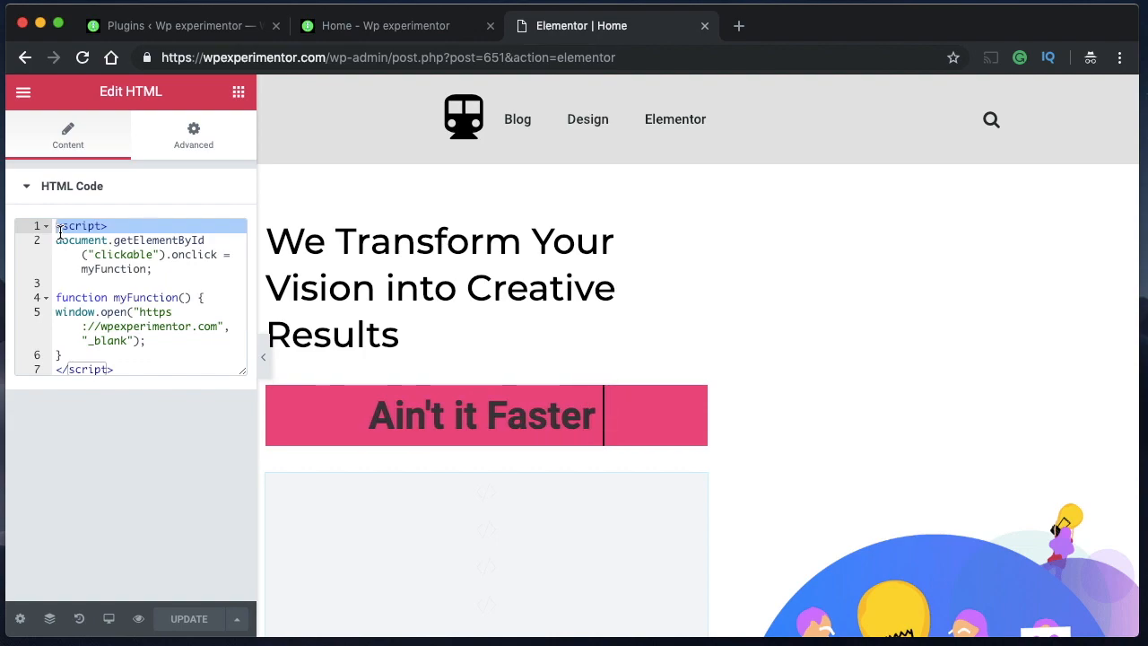
- Reactivate Wordfence Security in the plugins list and return to Elementor
{"action": "left_click", "coordinate": [205, 34]}
{"action": "scroll", "coordinate": [424, 470], "scroll_direction": "down", "scroll_amount": 8}
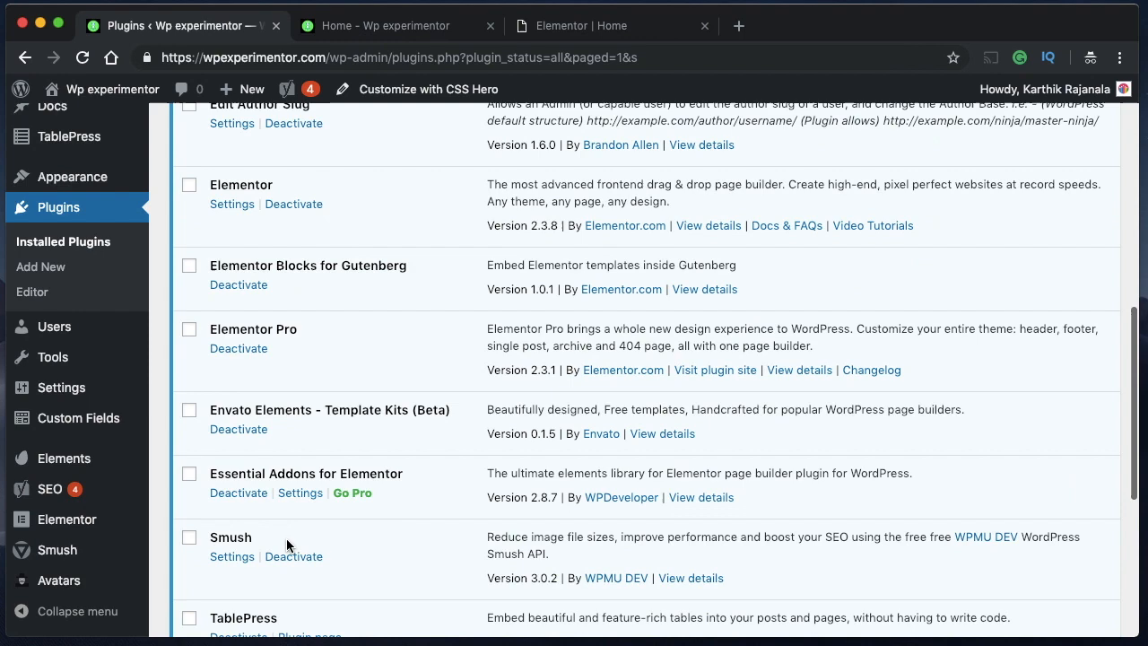
{"action": "left_click", "coordinate": [572, 26]}
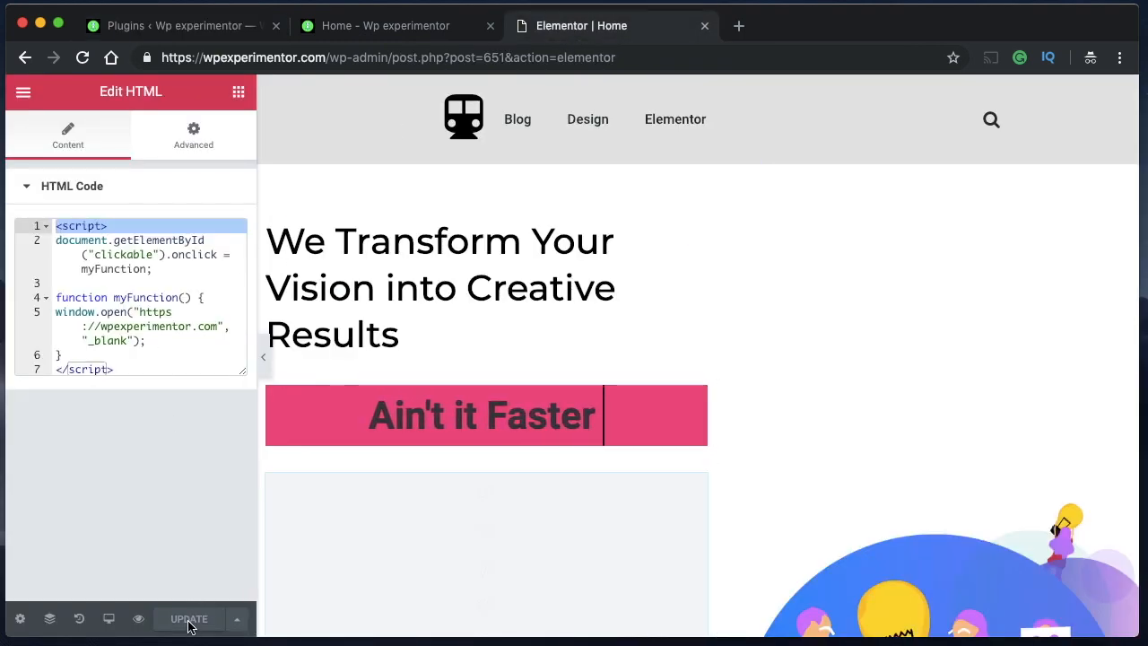
{"action": "left_click", "coordinate": [176, 26]}
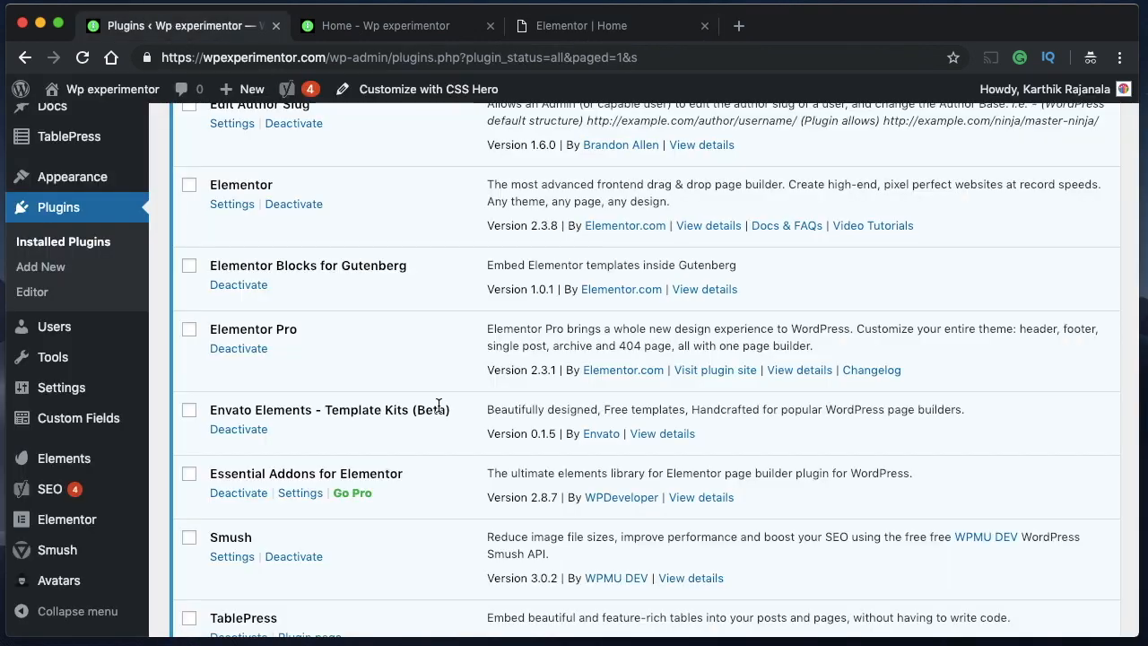
{"action": "scroll", "coordinate": [439, 405], "scroll_direction": "down", "scroll_amount": 4}
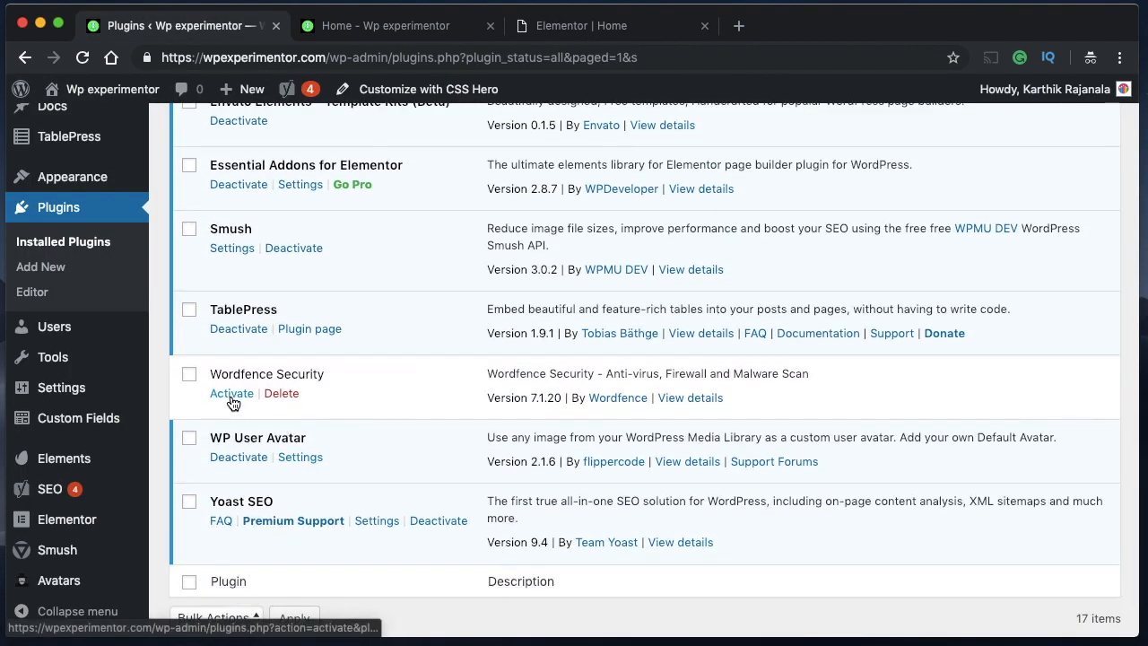
{"action": "left_click", "coordinate": [581, 25]}
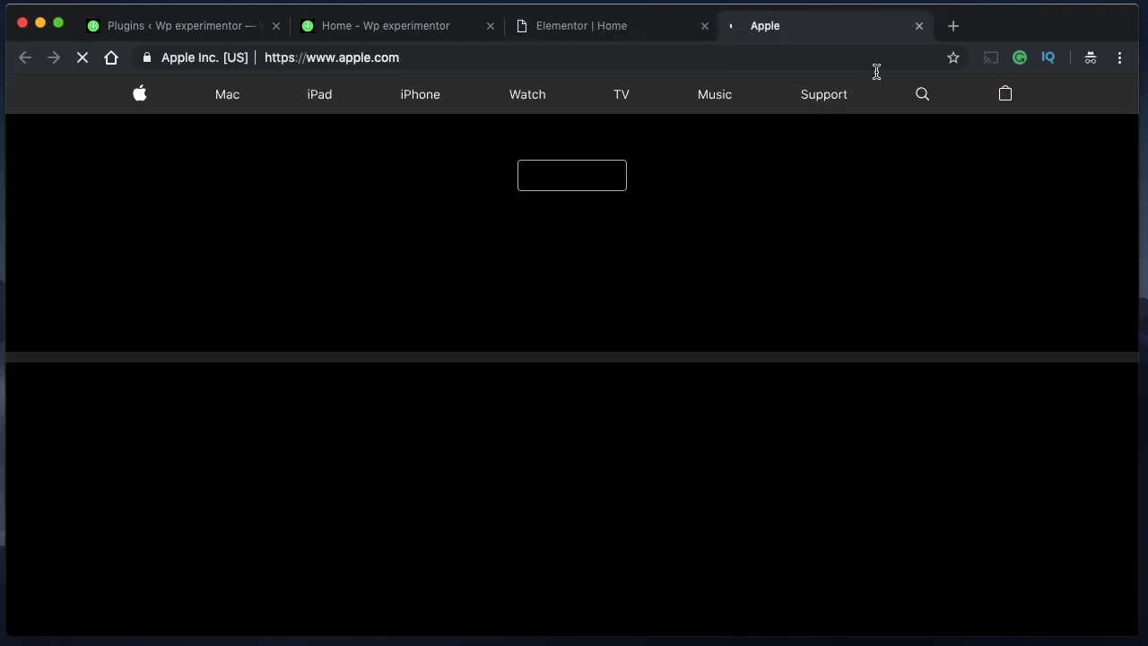
- Close the Apple tab to return to the homepage editor
{"action": "left_click", "coordinate": [918, 25]}
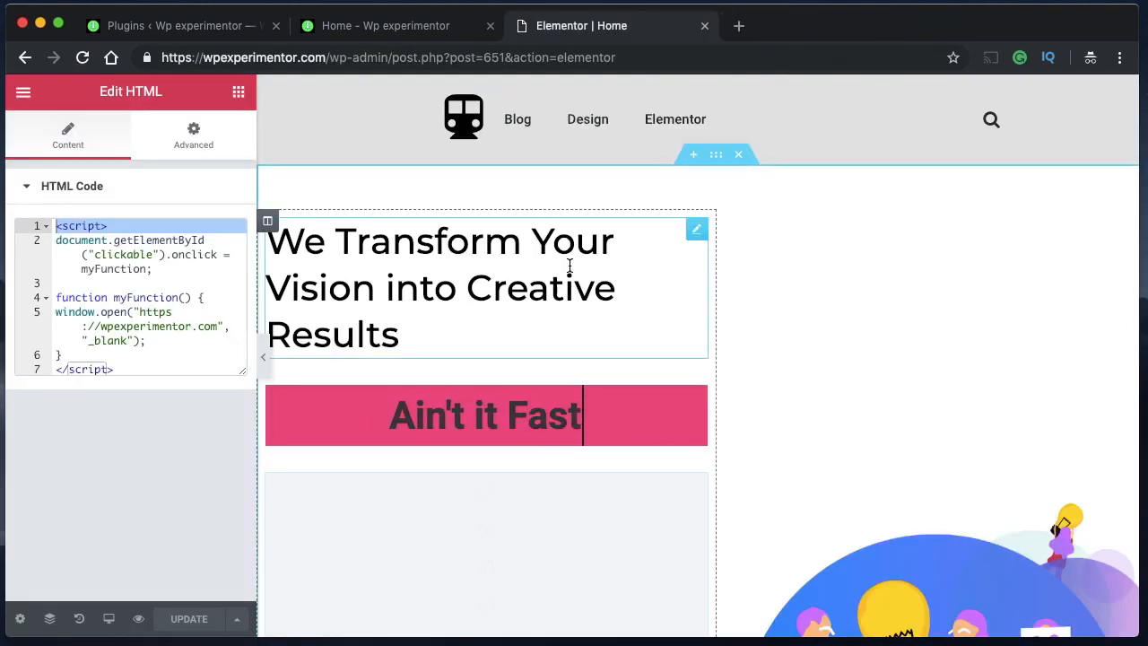